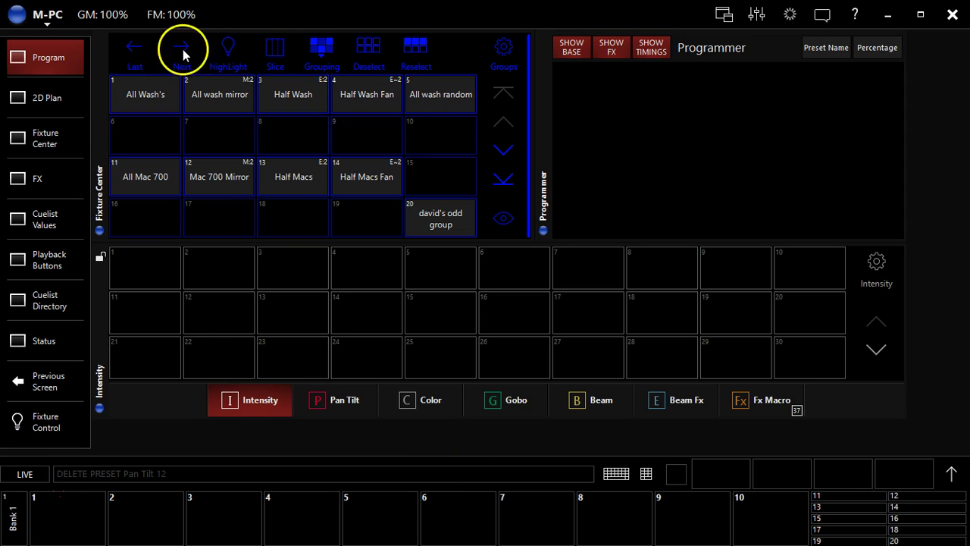
- Look through the Intensity, Pan Tilt, Color, Gobo, Beam, Beam Fx and Fx Macro preset banks and return to Intensity
left_click(149, 96)
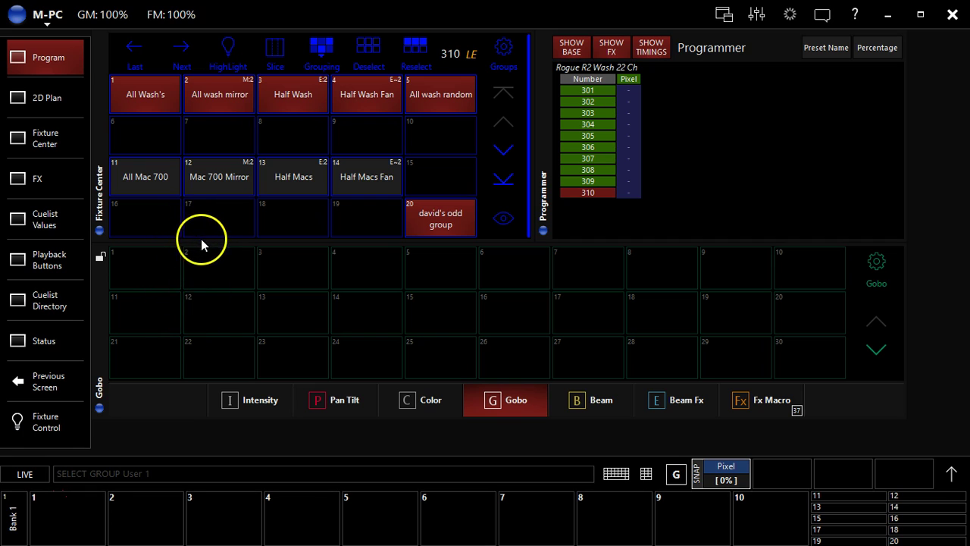
key("Escape")
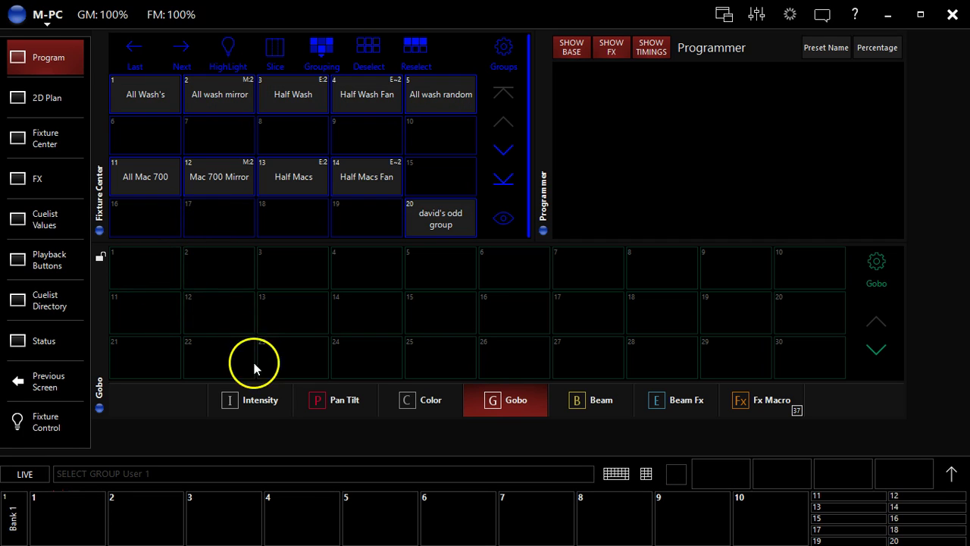
left_click(254, 400)
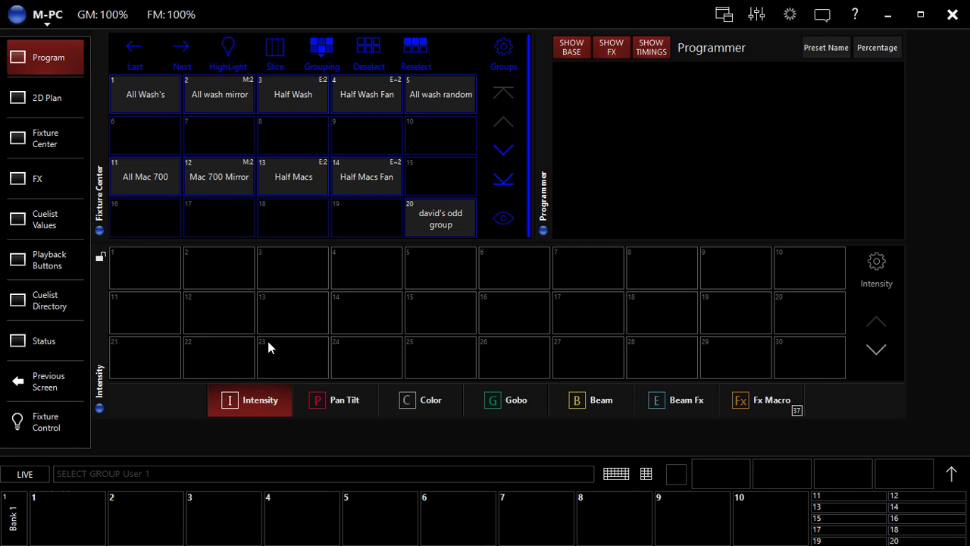
left_click(261, 404)
left_click(347, 405)
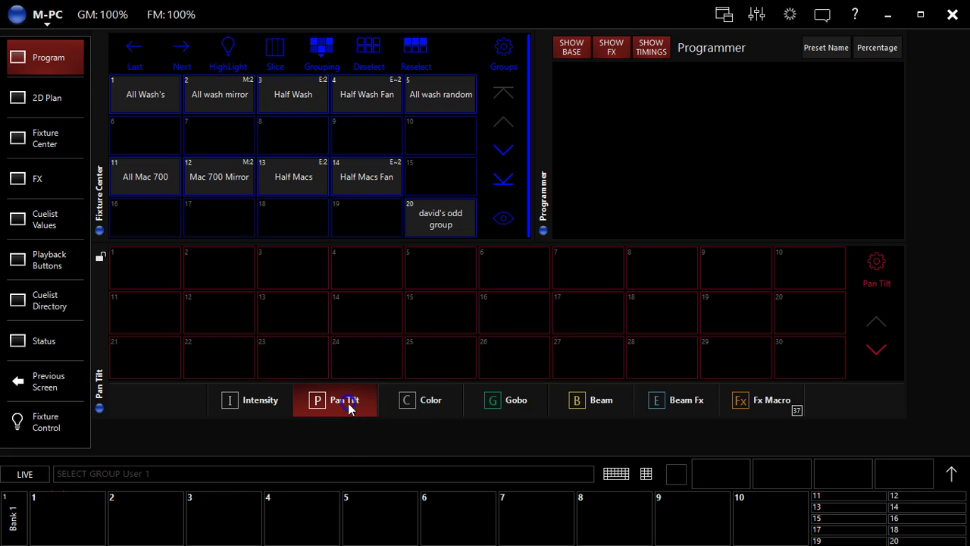
left_click(426, 404)
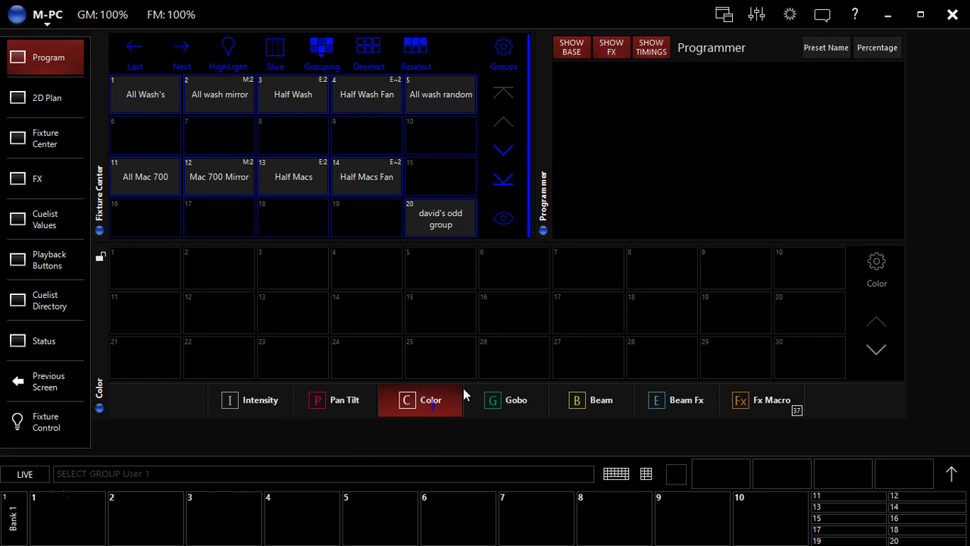
left_click(508, 399)
left_click(604, 398)
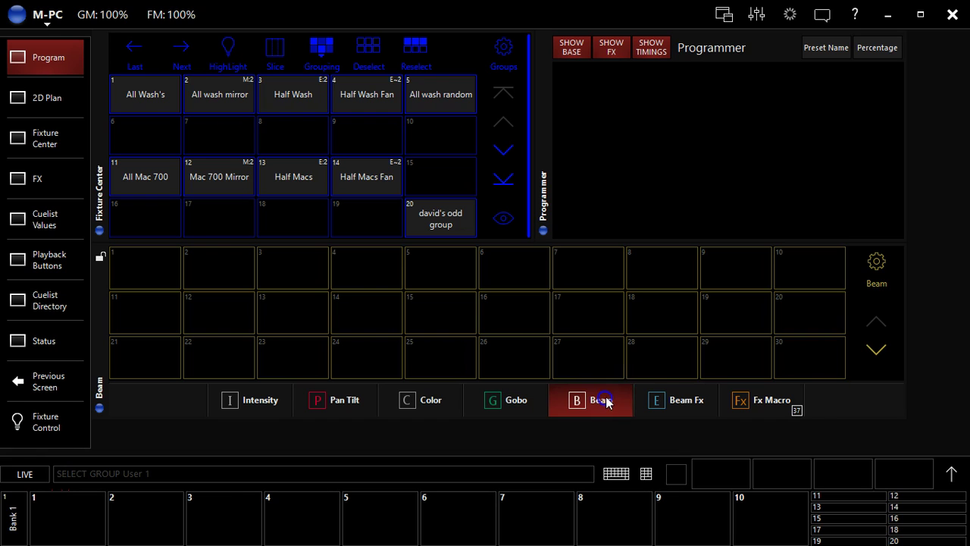
left_click(675, 405)
left_click(743, 406)
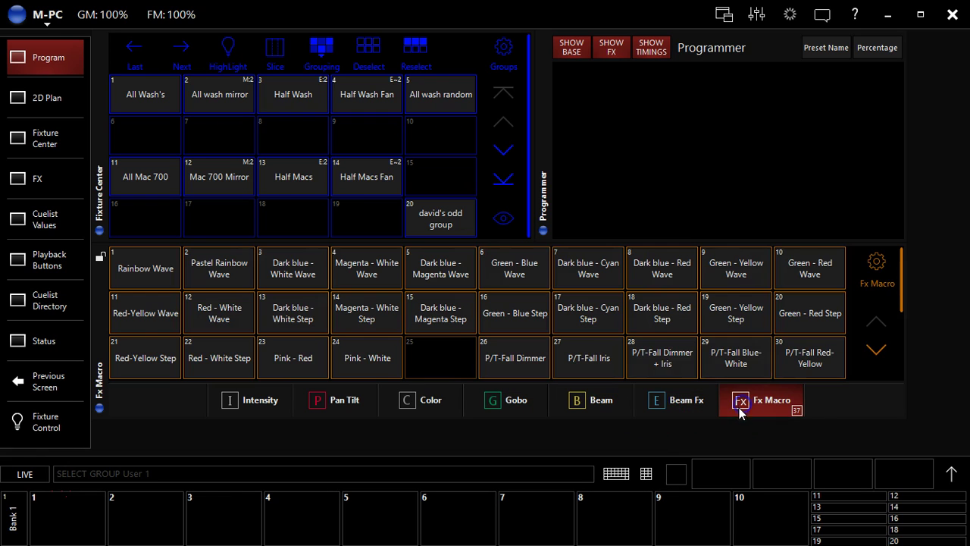
left_click(677, 404)
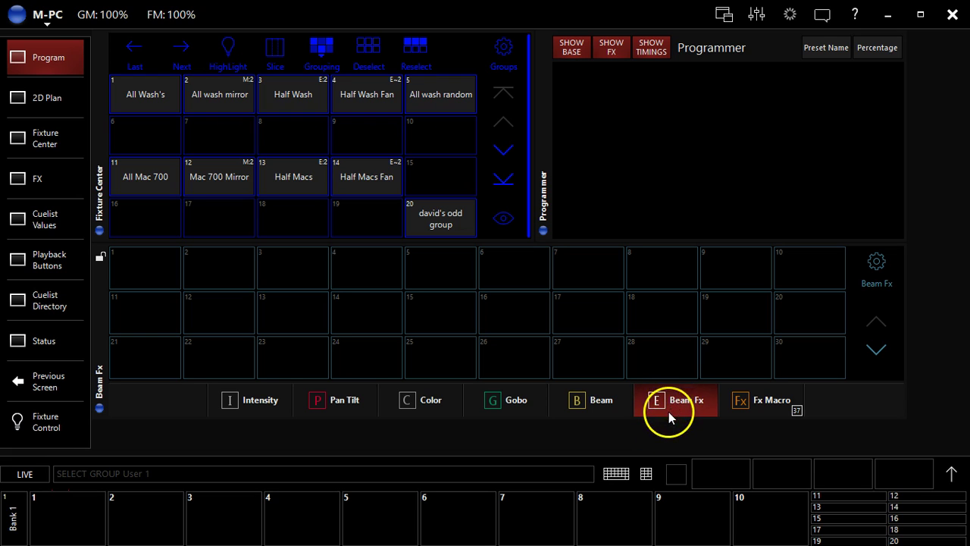
left_click(266, 401)
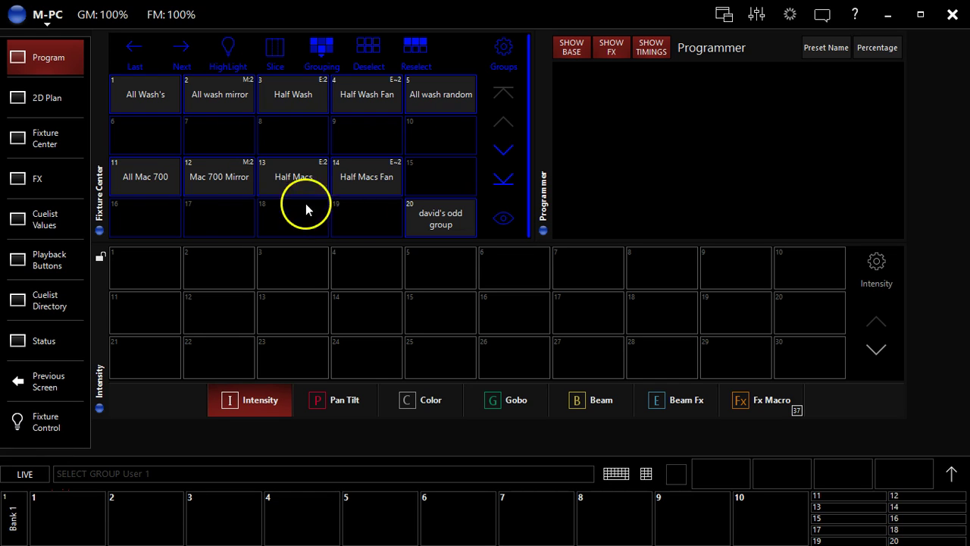
- Select the All Mac 700 group and step through its parameter categories, finishing on Intensity
left_click(158, 178)
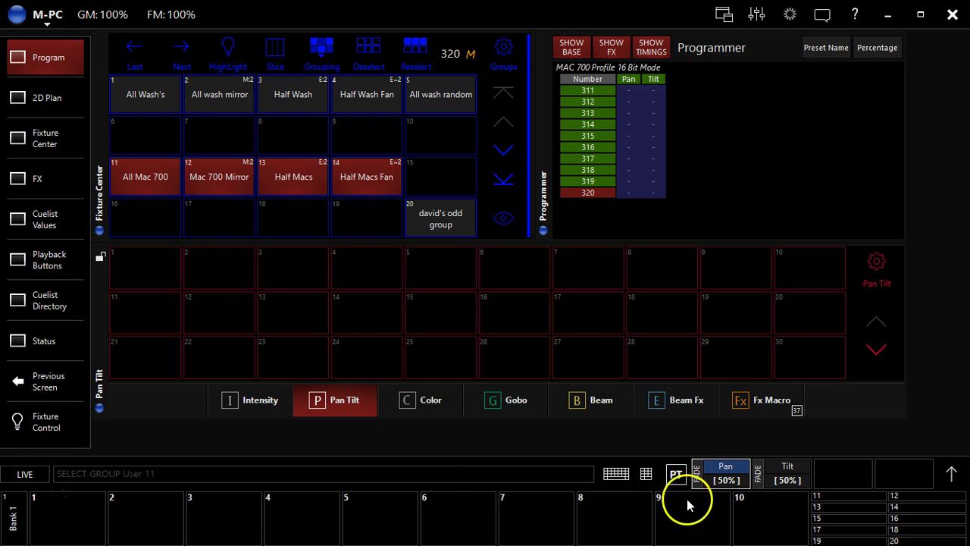
left_click(676, 476)
left_click(641, 250)
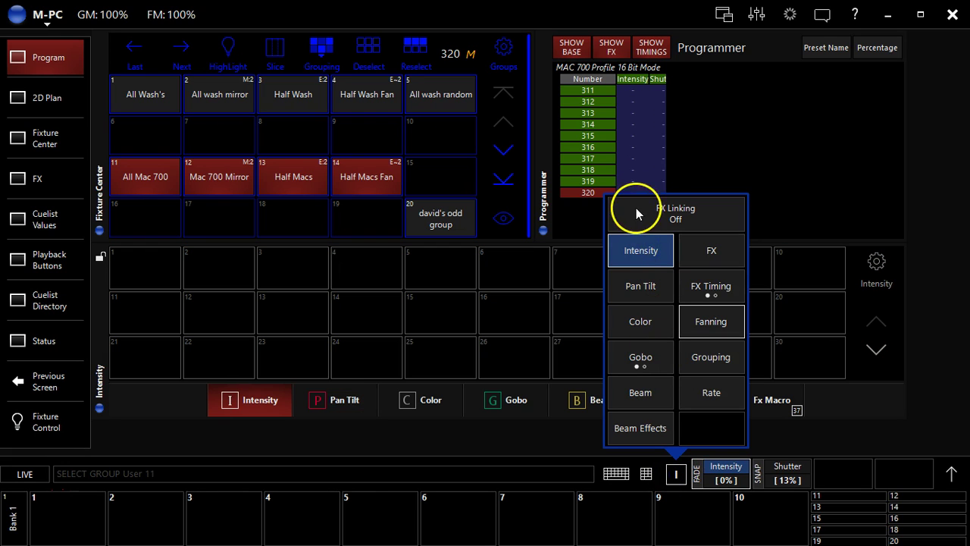
left_click(641, 288)
left_click(641, 325)
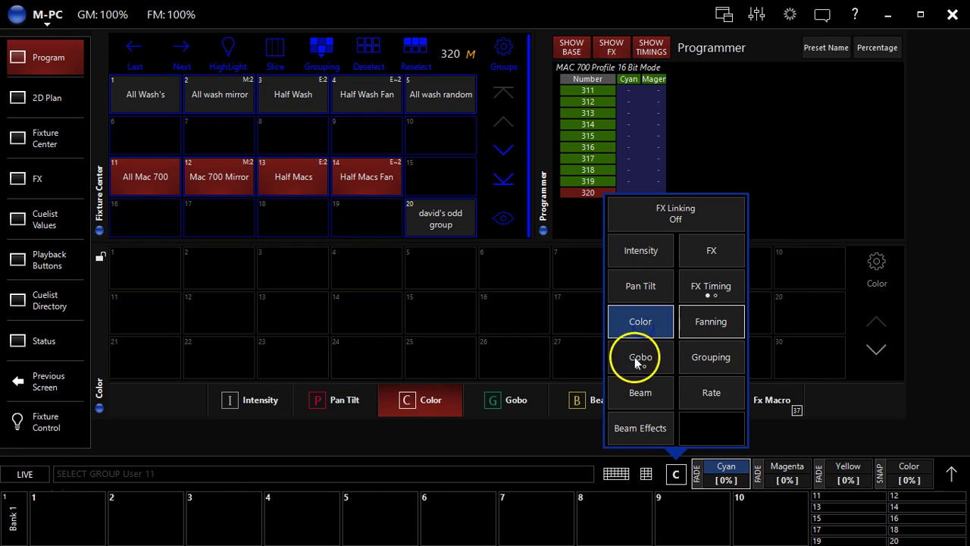
left_click(638, 363)
left_click(641, 250)
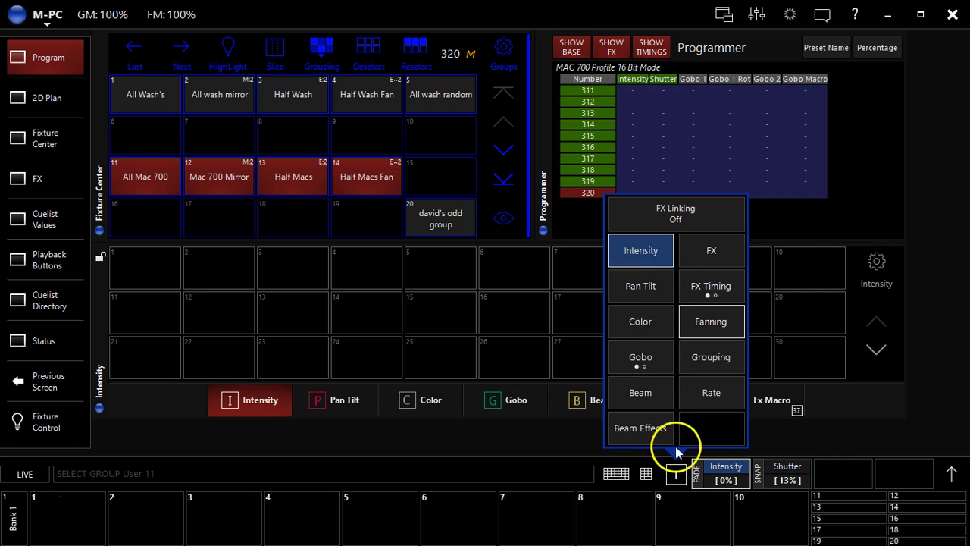
- Set the selected Mac 700 fixtures to 100% intensity and record it as Intensity preset 1
left_click(714, 470)
left_click(715, 470)
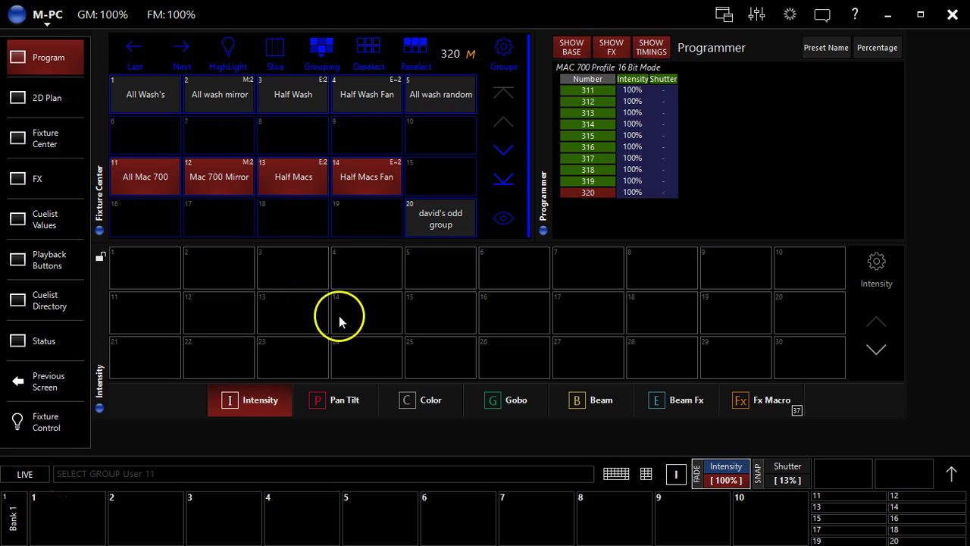
key("r")
left_click(147, 279)
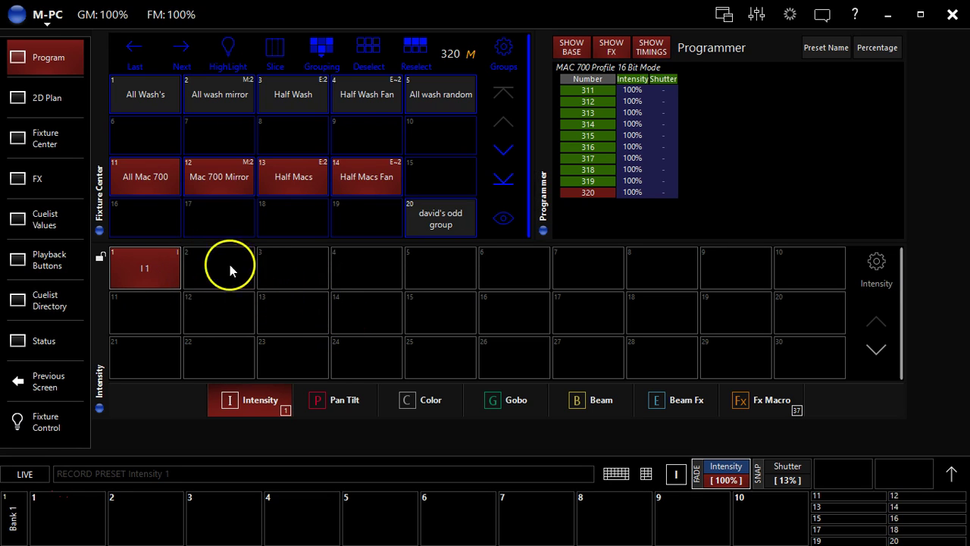
left_click(147, 269)
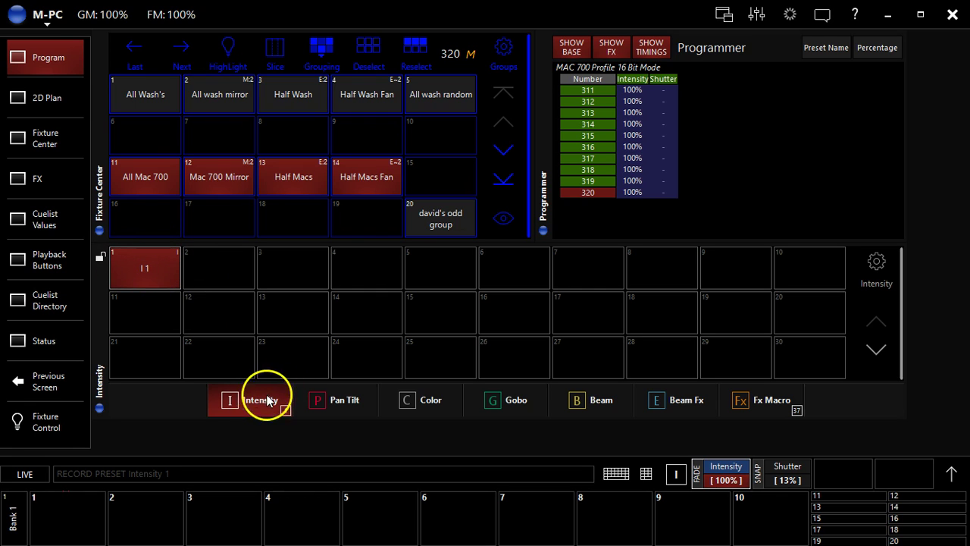
- Check the Pan Tilt, Color, Gobo, Beam, Beam Fx and Fx Macro banks for recorded presets, returning to Intensity
left_click(318, 411)
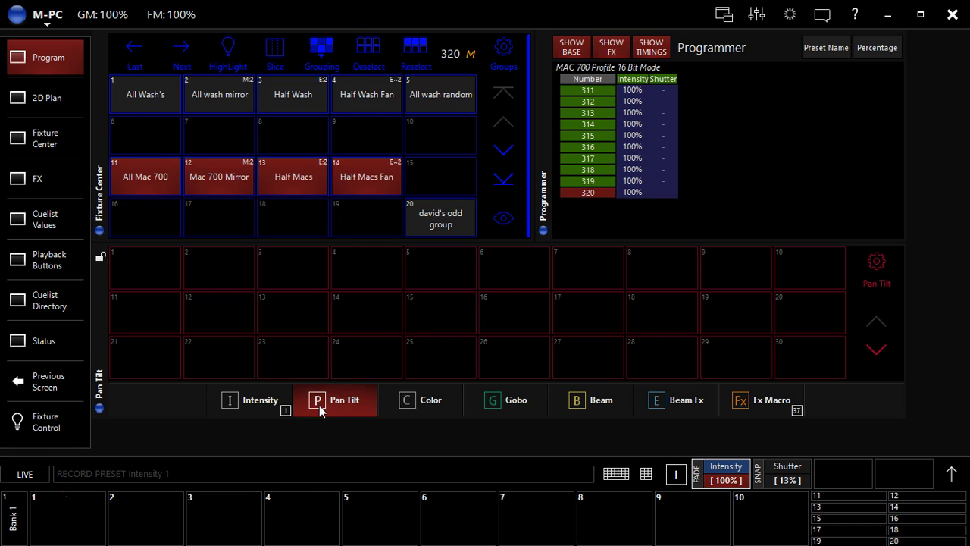
left_click(320, 403)
left_click(417, 404)
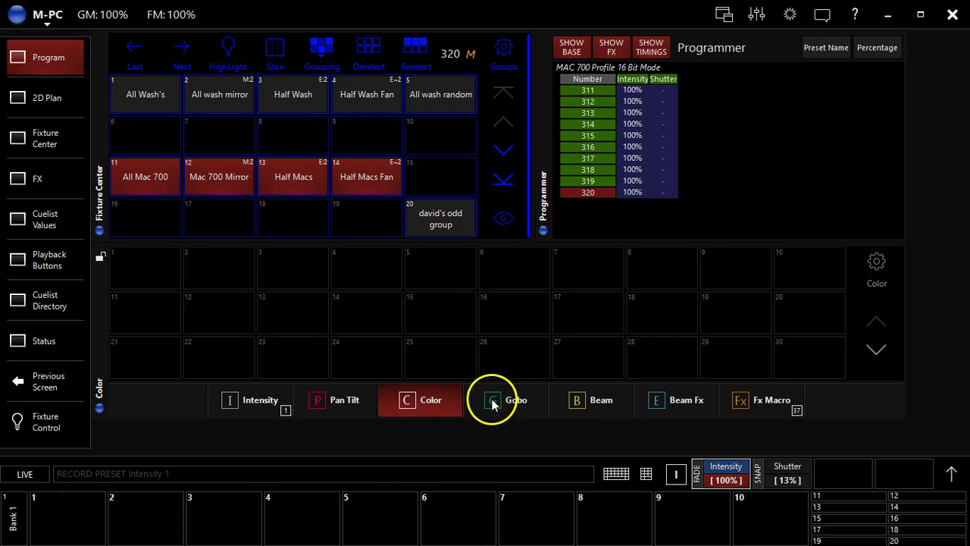
left_click(490, 407)
left_click(580, 407)
left_click(676, 396)
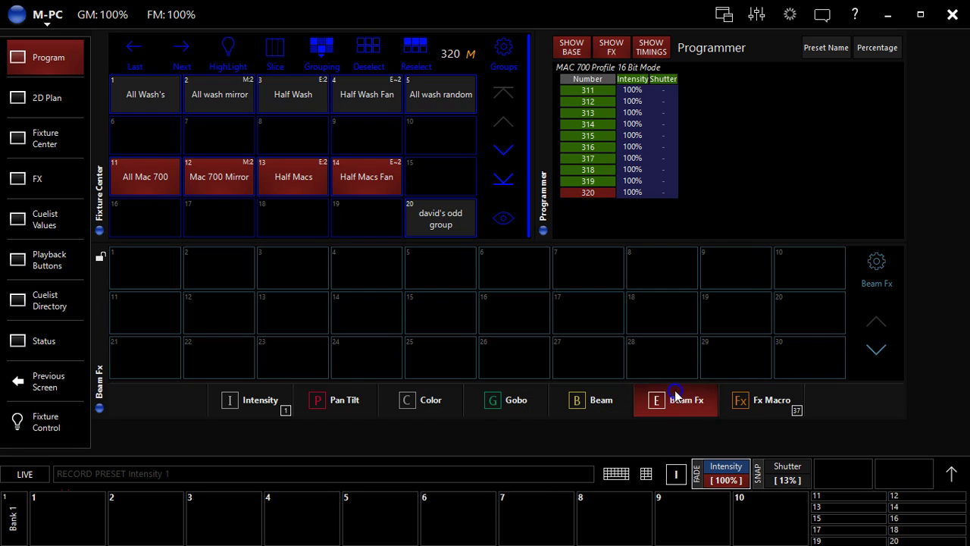
left_click(761, 400)
left_click(259, 399)
left_click(402, 271)
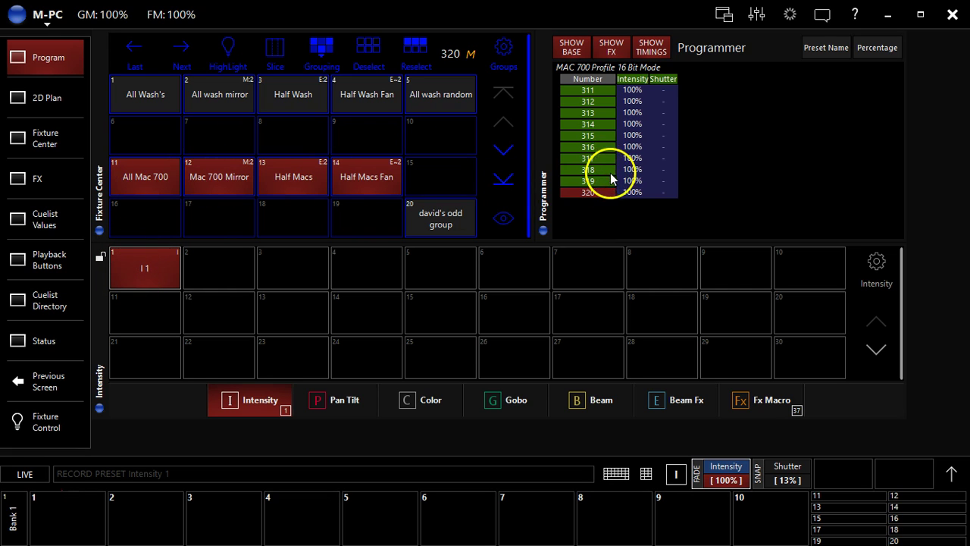
- Test Intensity preset 1 from an empty programmer with no fixtures selected, and clear the programmer
key("BackSpace")
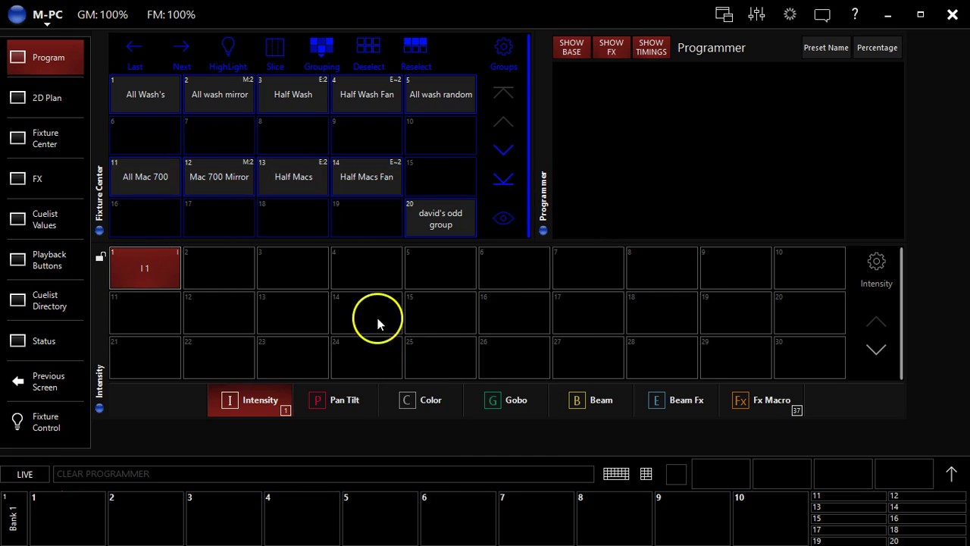
left_click(168, 281)
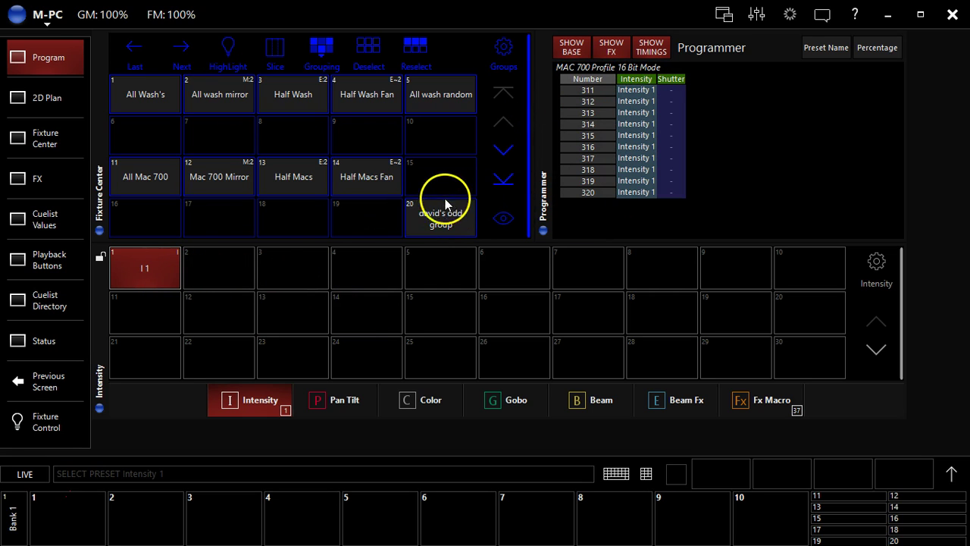
key("BackSpace")
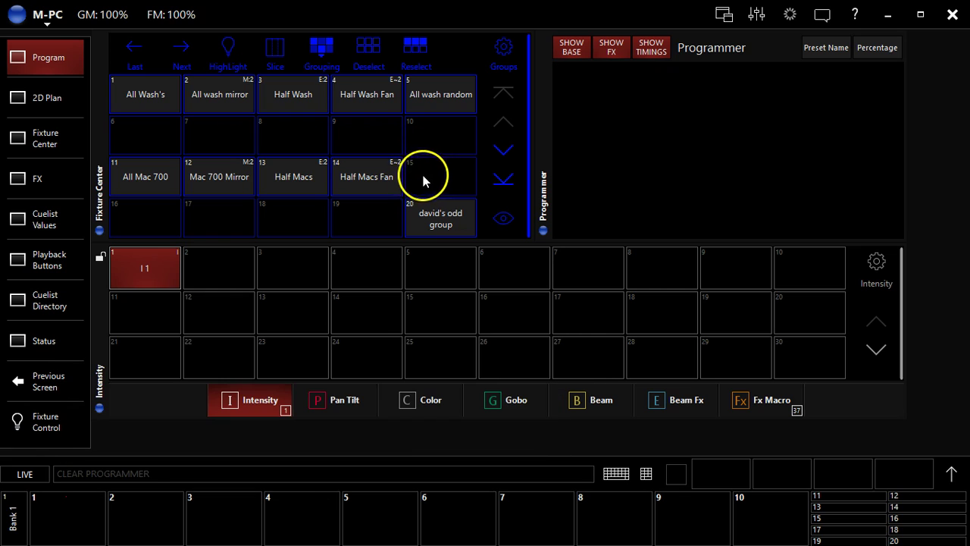
- Test Intensity preset 1 on only the Half Macs group and clear the programmer
left_click(289, 184)
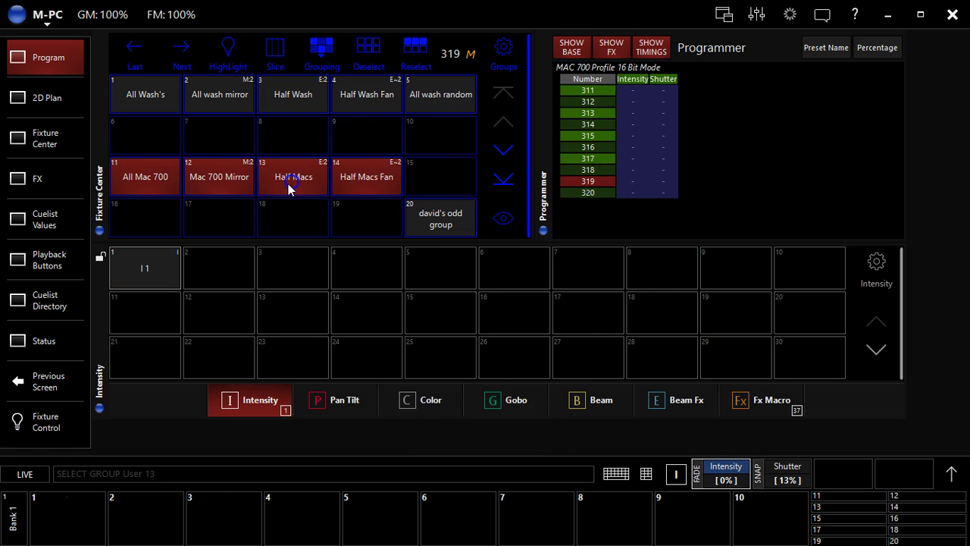
left_click(150, 272)
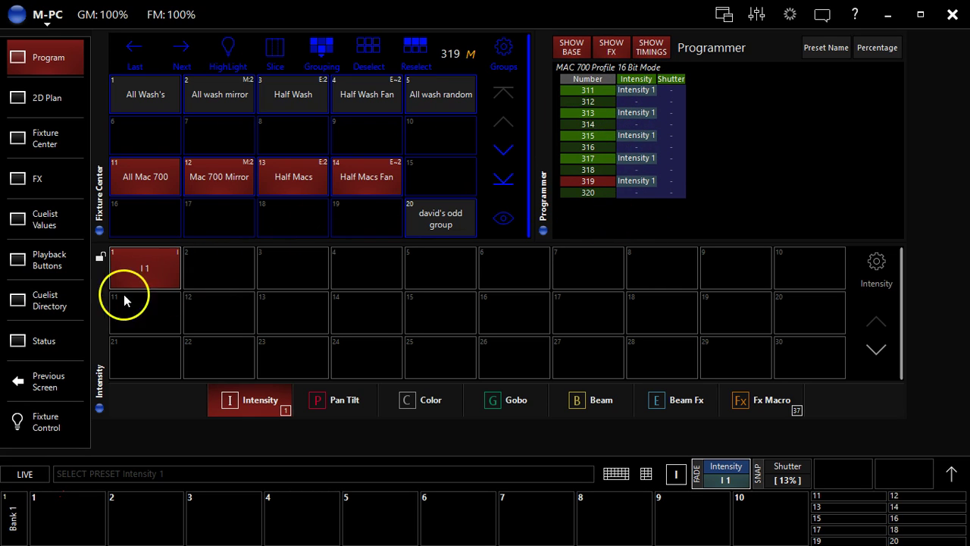
key("BackSpace")
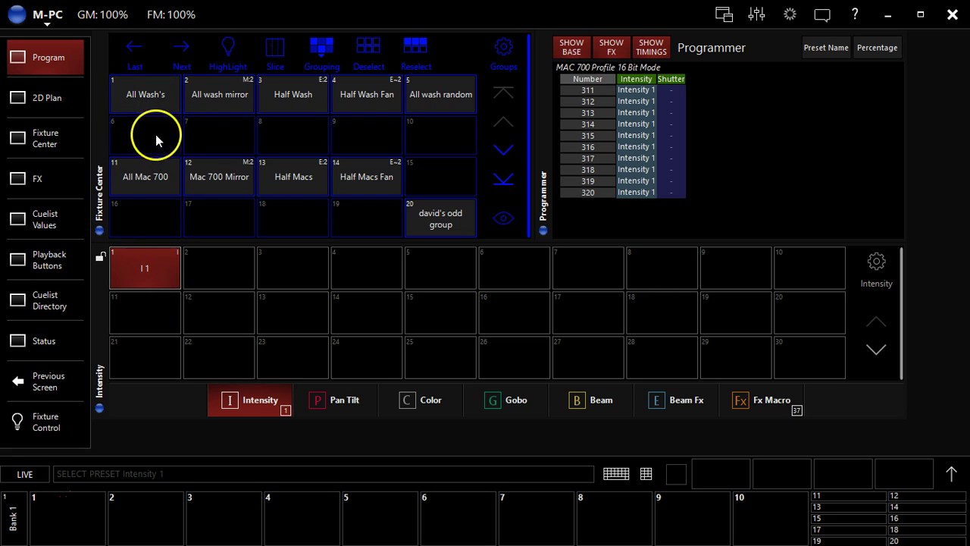
- Try to apply Intensity preset 1 to the All Wash's group, and clear the programmer
left_click(163, 102)
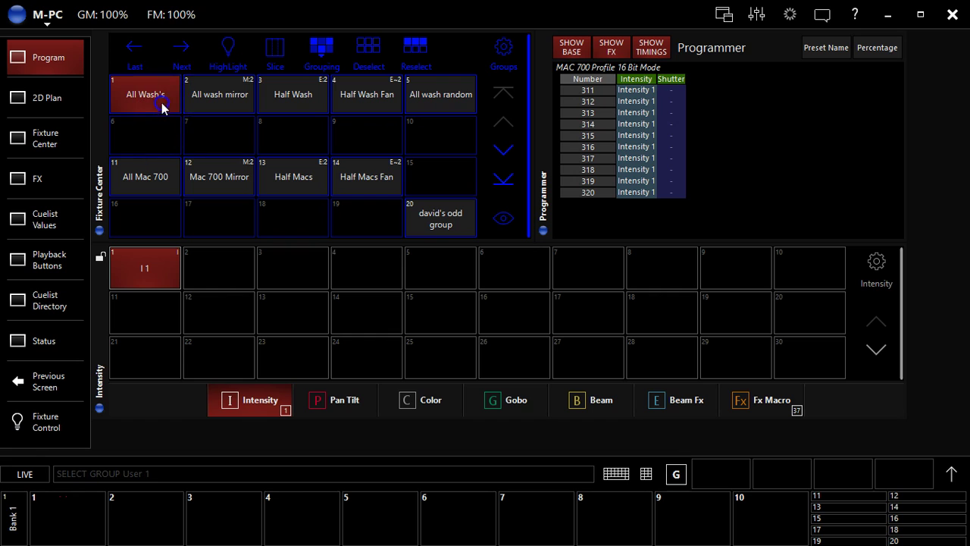
left_click(288, 410)
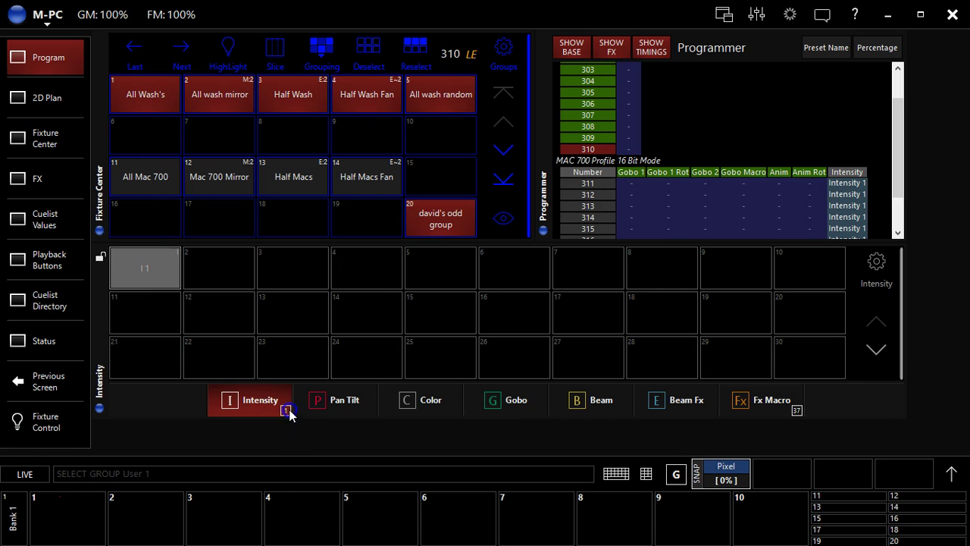
left_click(146, 269)
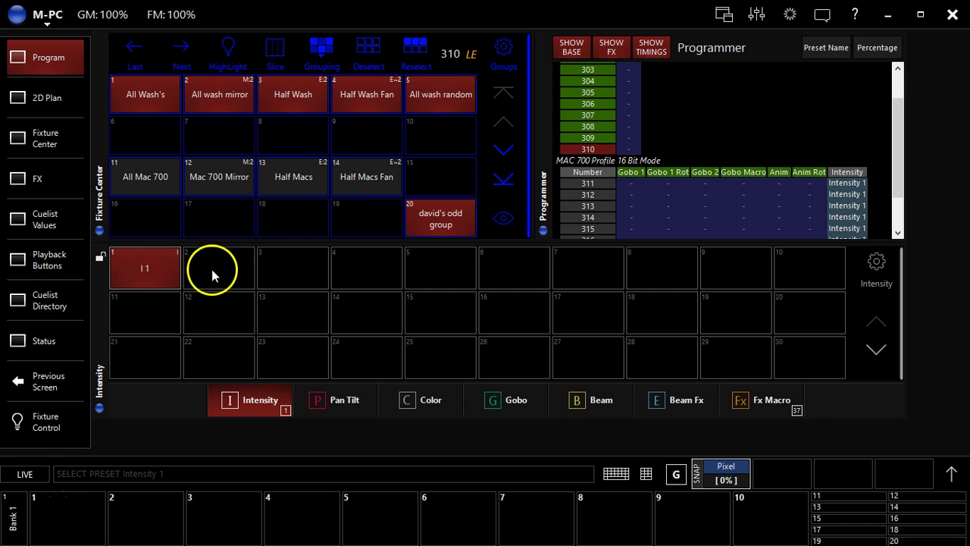
key("BackSpace")
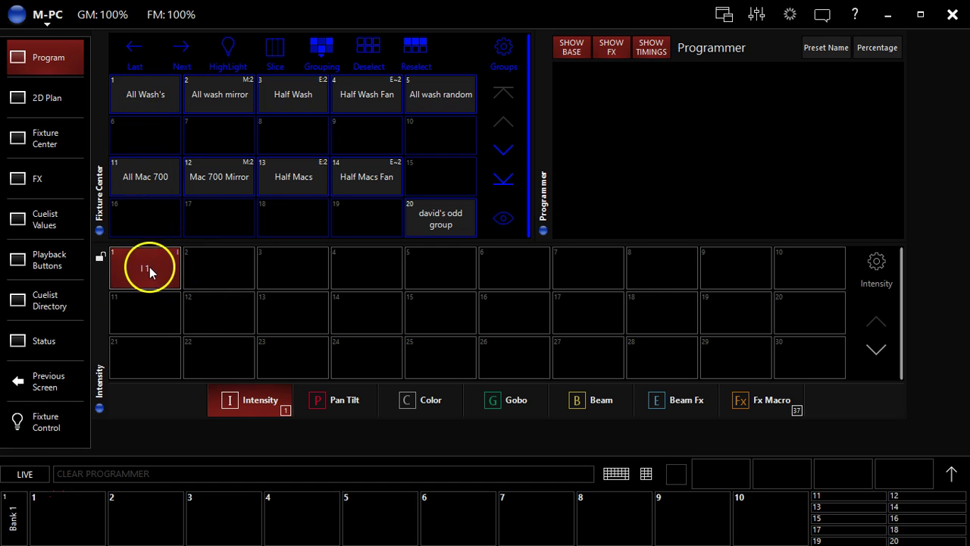
- Select both the All Mac 700 and All Wash's groups and set their intensity to 100%
left_click(155, 173)
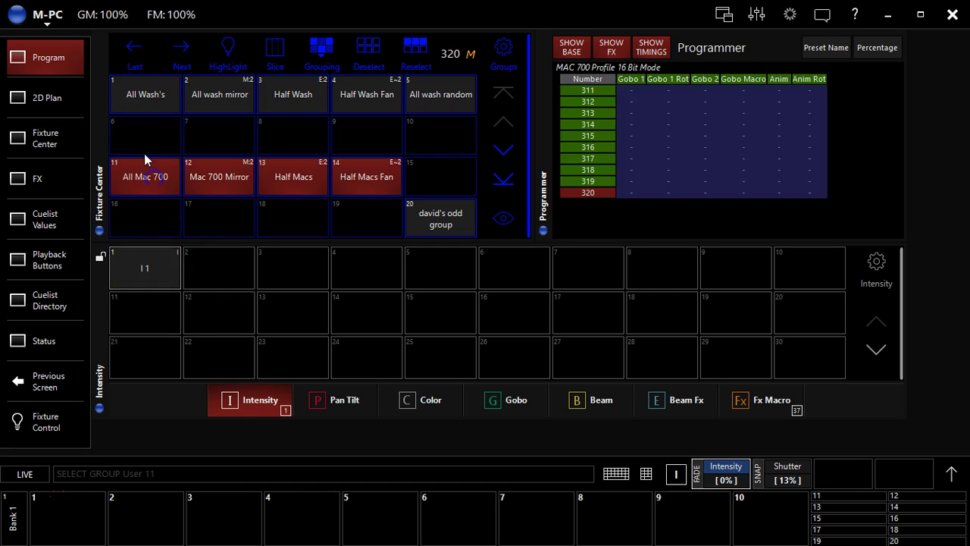
left_click(138, 89)
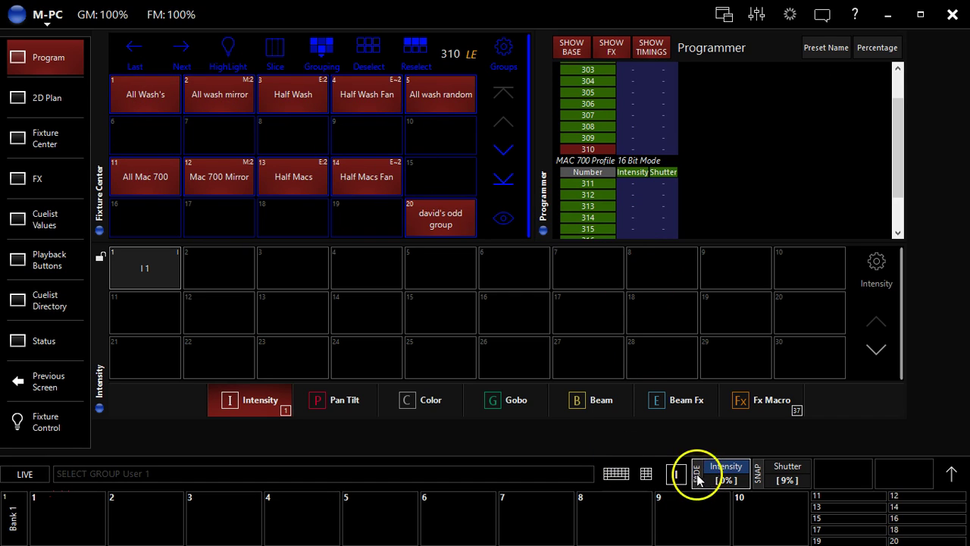
left_click(714, 465)
left_click_drag(715, 466, 717, 395)
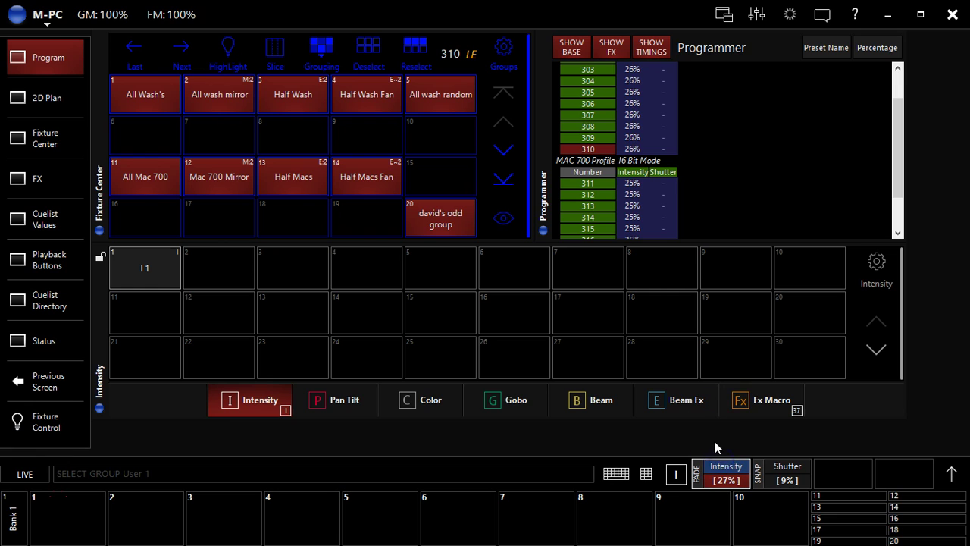
key("f")
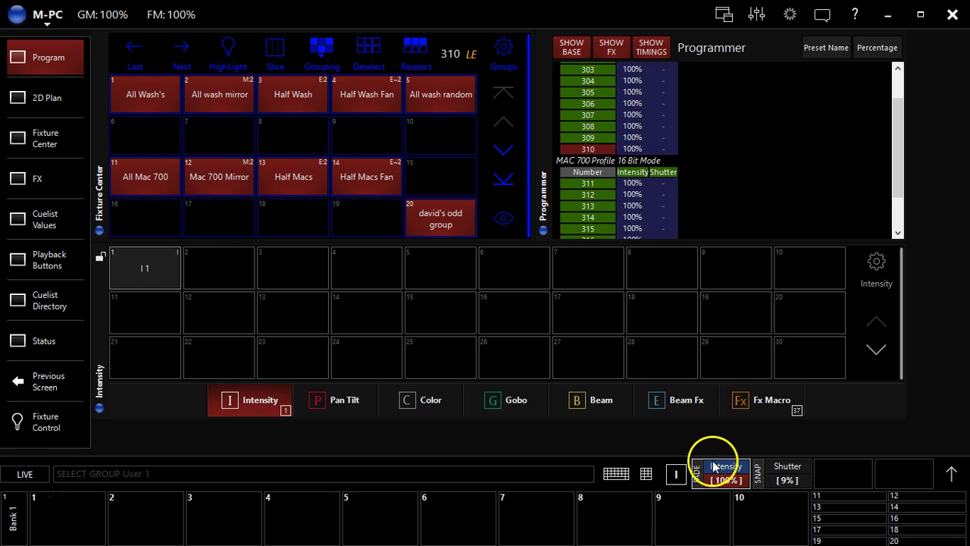
- Merge the 100% intensity of both fixture groups into Intensity preset 1 and clear the programmer
key("r")
left_click(168, 282)
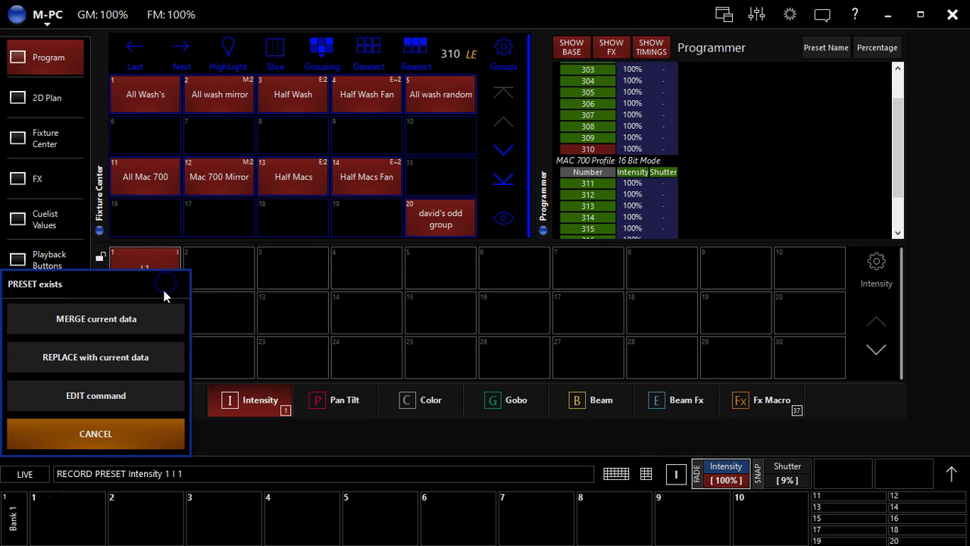
left_click(122, 318)
left_click(146, 266)
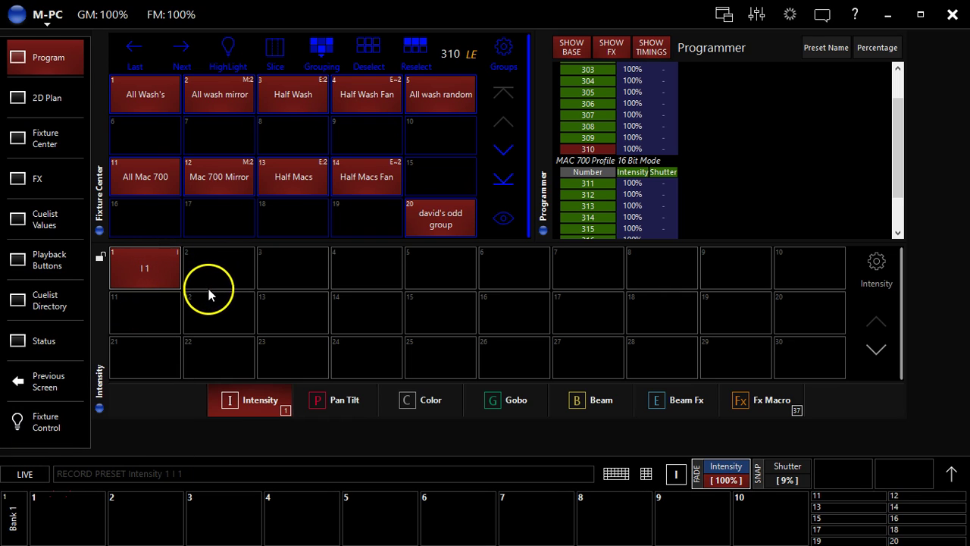
key("BackSpace")
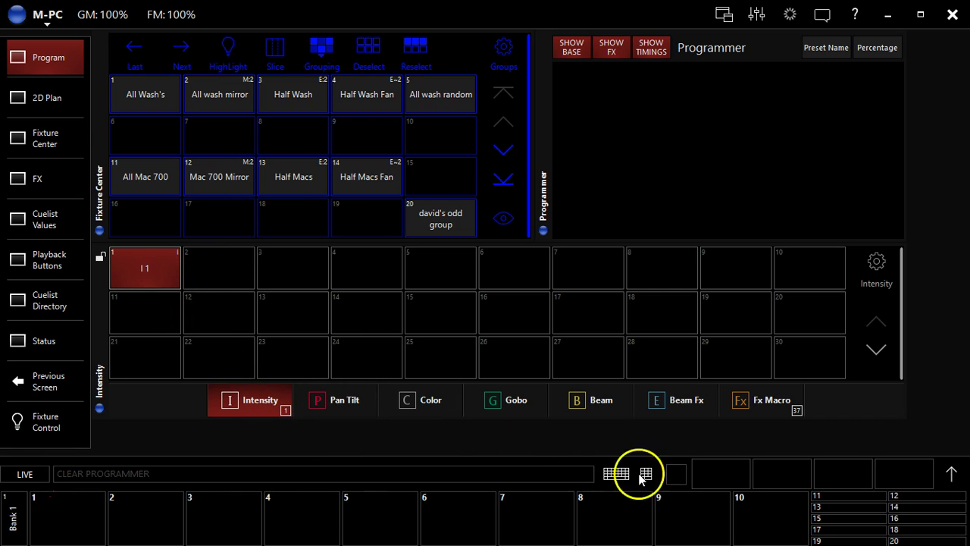
- Look through the preset categories from Pan Tilt to Fx Macro and return to the Intensity presets
left_click(337, 409)
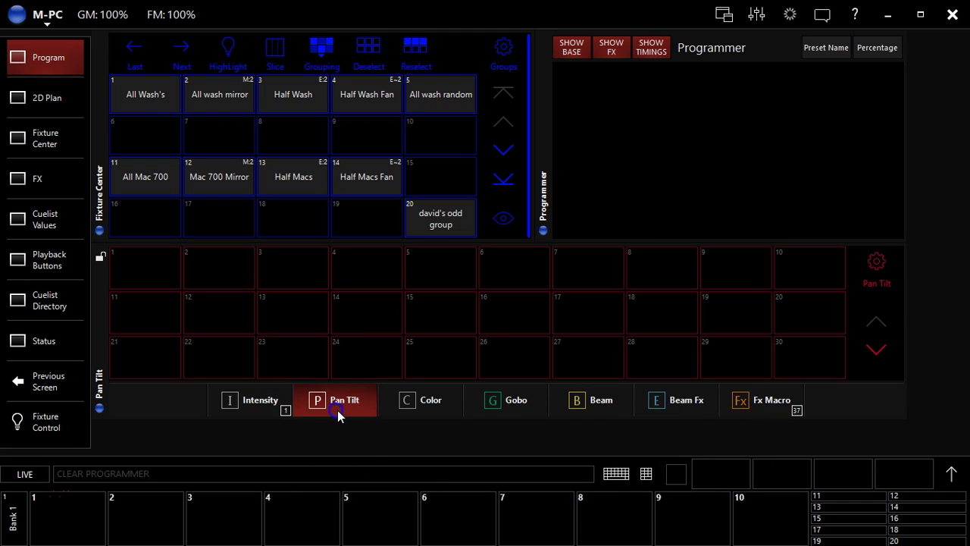
left_click(419, 410)
left_click(517, 402)
left_click(621, 403)
left_click(678, 406)
left_click(762, 412)
left_click(307, 404)
left_click(424, 400)
left_click(499, 402)
left_click(552, 396)
left_click(286, 399)
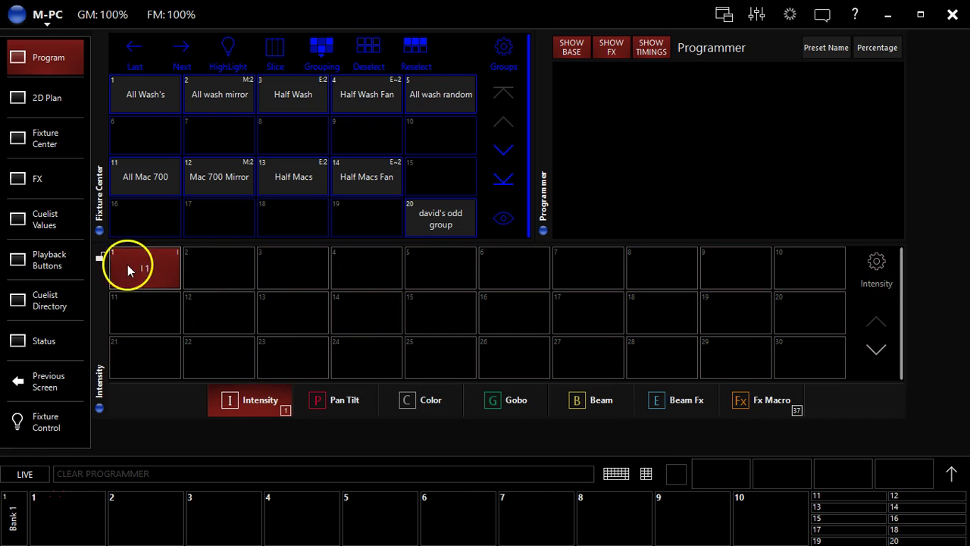
- Select both the All Mac 700 and All Wash's groups and raise their intensity to about 78%
left_click(149, 176)
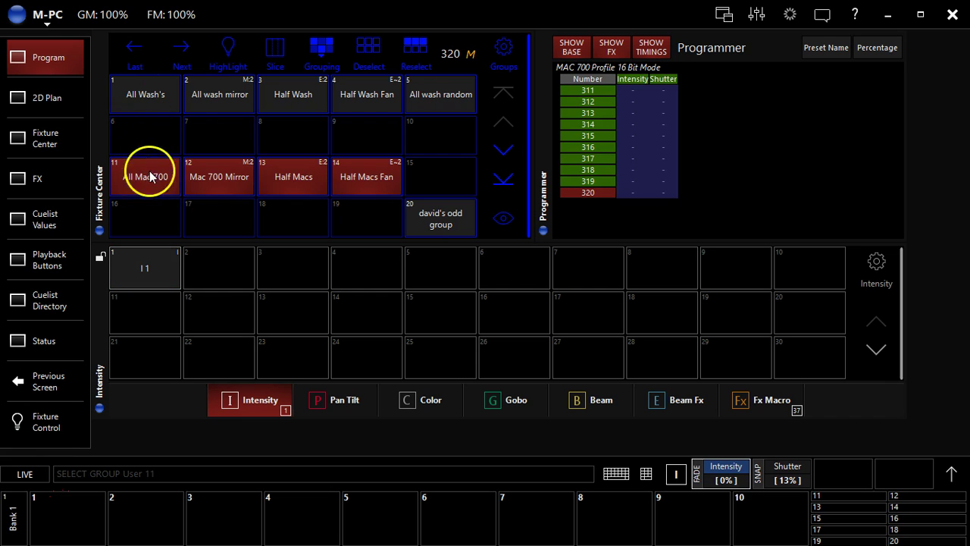
left_click(152, 104)
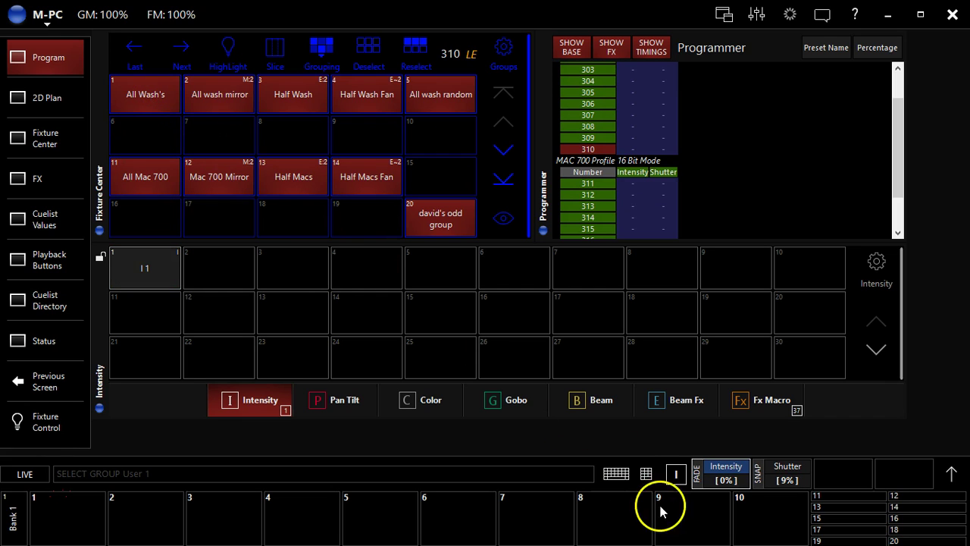
left_click(676, 474)
left_click(716, 479)
left_click_drag(716, 479, 631, 516)
left_click(675, 474)
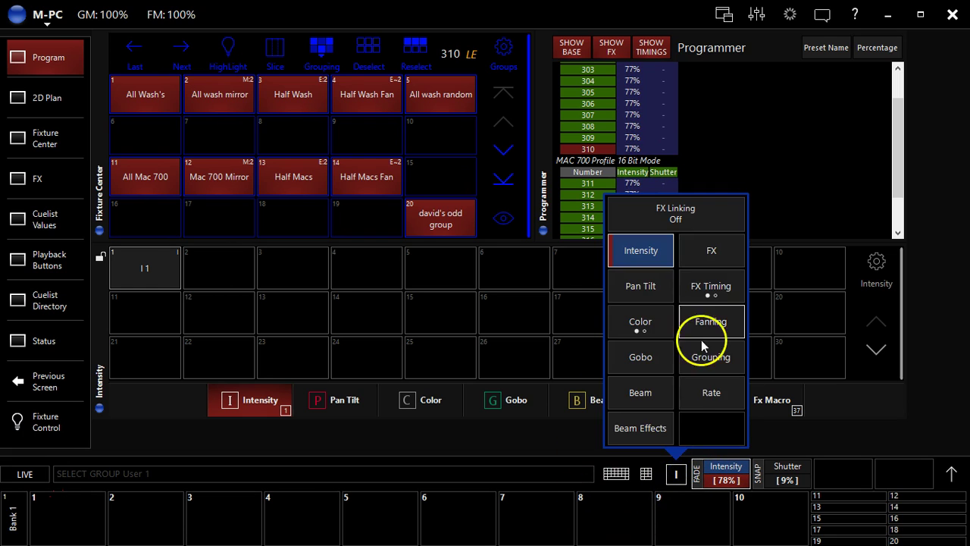
left_click(950, 475)
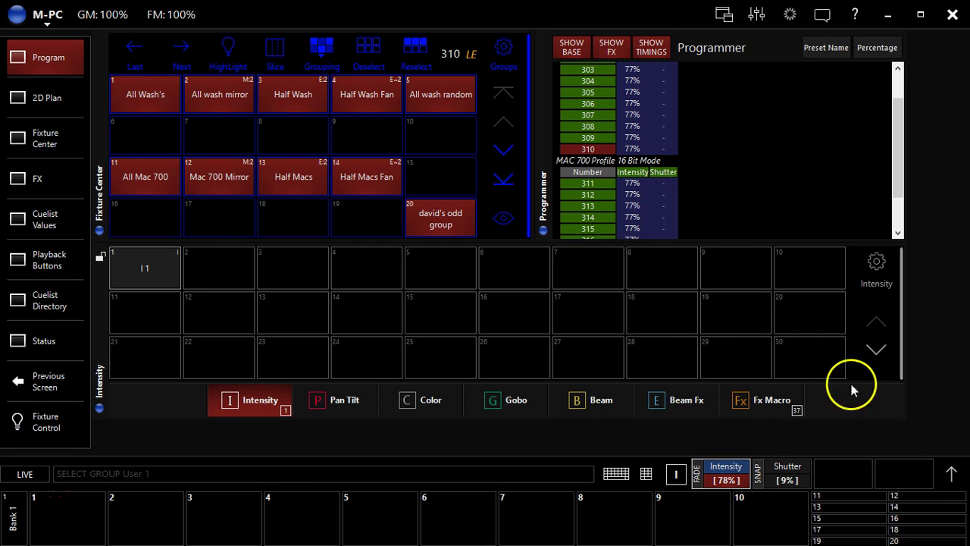
- Set the selected fixtures' intensity to 100%, pan to 56% and tilt to 100% in the expanded parameter view
left_click(953, 467)
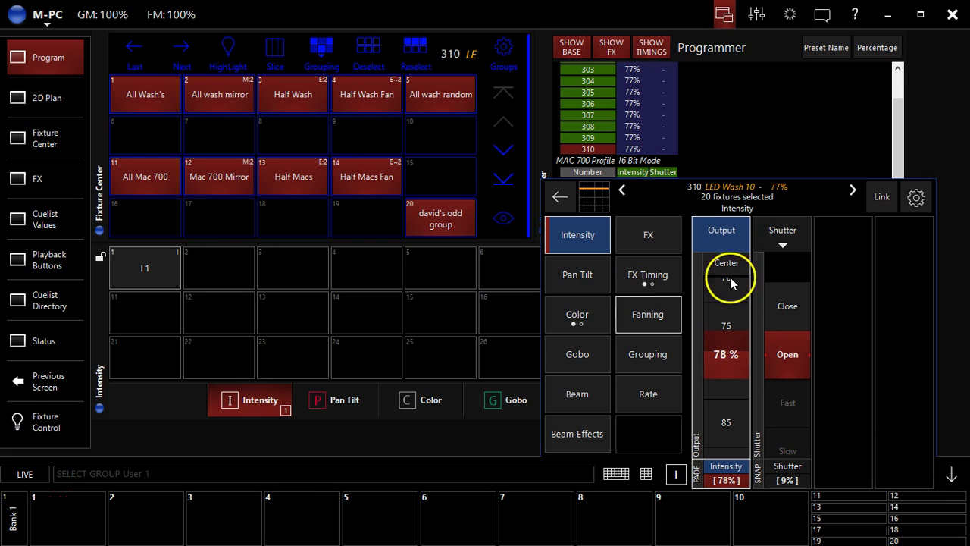
left_click(717, 422)
left_click_drag(717, 422, 773, 309)
left_click(595, 280)
left_click(782, 355)
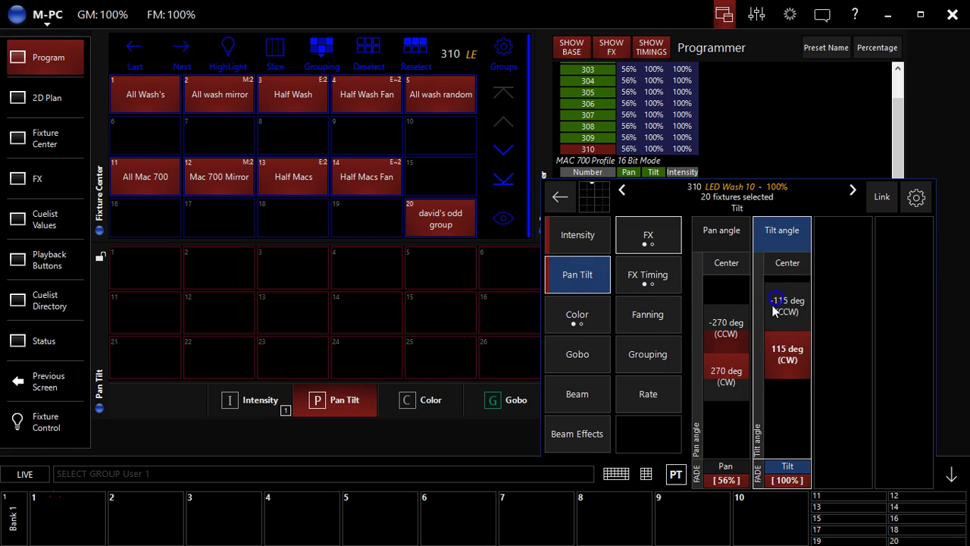
- Set the selected fixtures' color to 100% red, 96% green and 100% blue, and choose gobo effects selection 7
left_click(590, 318)
left_click_drag(776, 349, 768, 325)
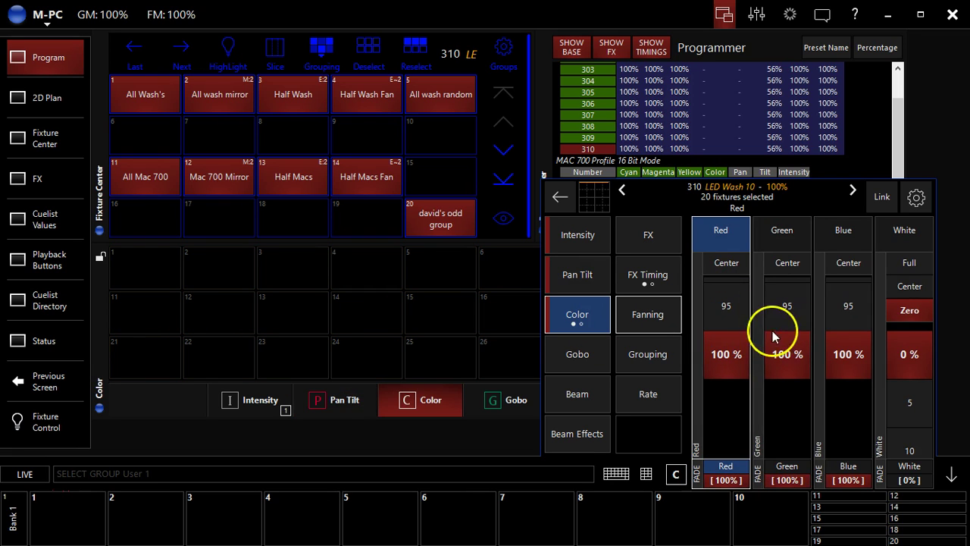
left_click(578, 354)
left_click_drag(718, 343, 723, 436)
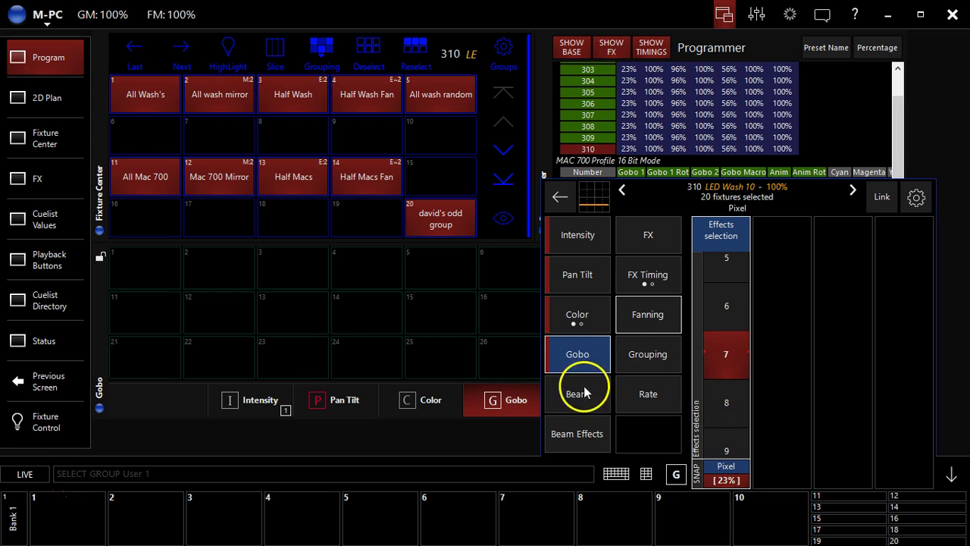
- Set the selected fixtures' beam zoom to the 48 deg wide angle and collapse the expanded parameter view
left_click(585, 383)
left_click(578, 353)
left_click(589, 386)
left_click(725, 388)
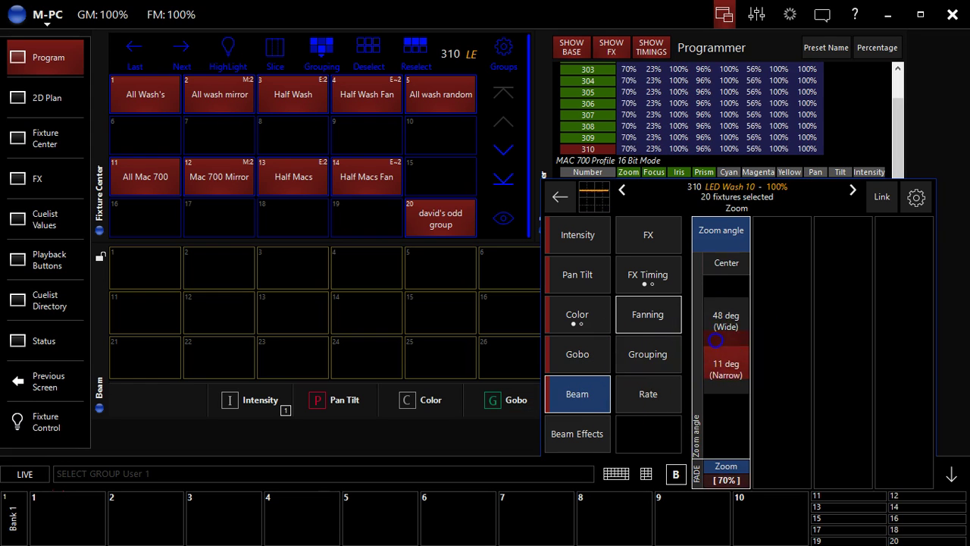
left_click(726, 305)
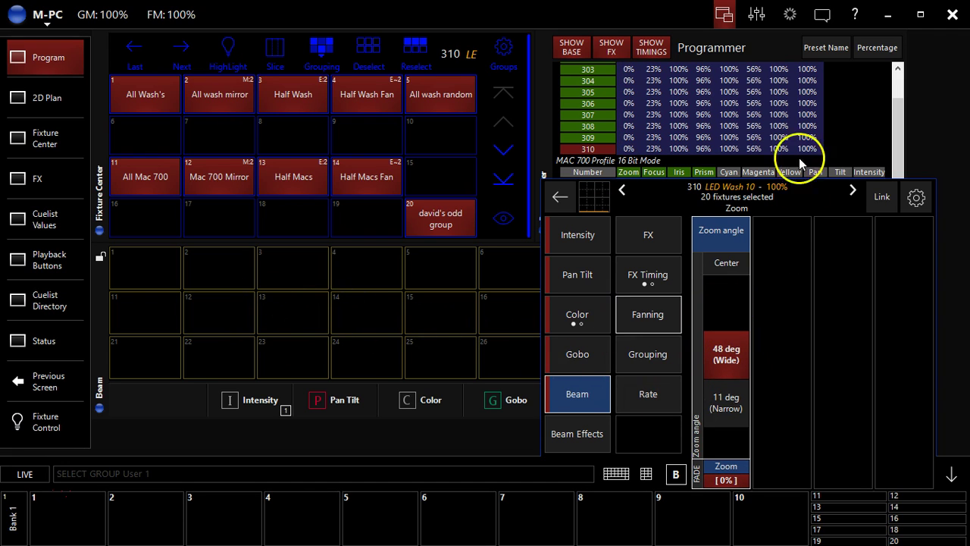
left_click(949, 475)
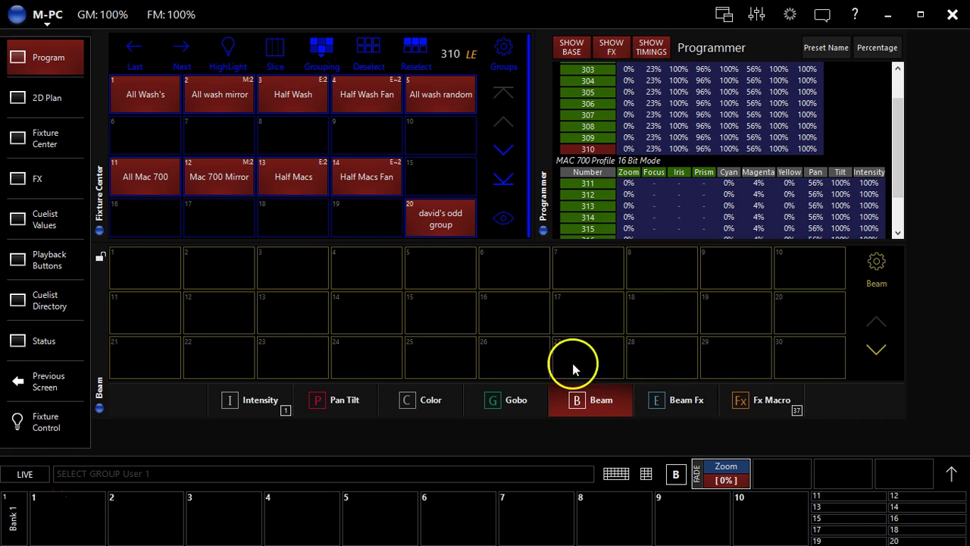
- Record Pan Tilt preset 1 with the Intensity, Pan Tilt, Color, Gobo, Beam and Beam Effects filters enabled
left_click(327, 403)
key("r")
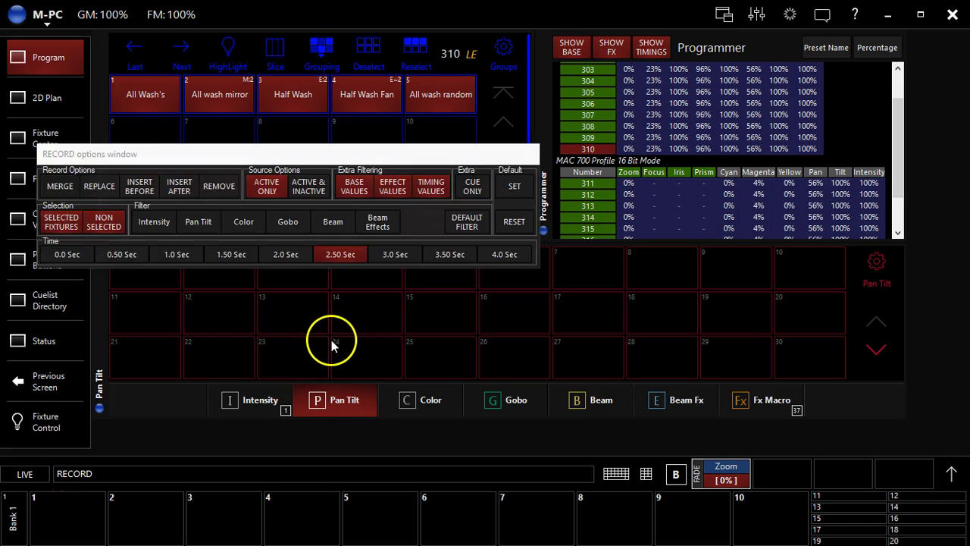
left_click(159, 225)
left_click(193, 227)
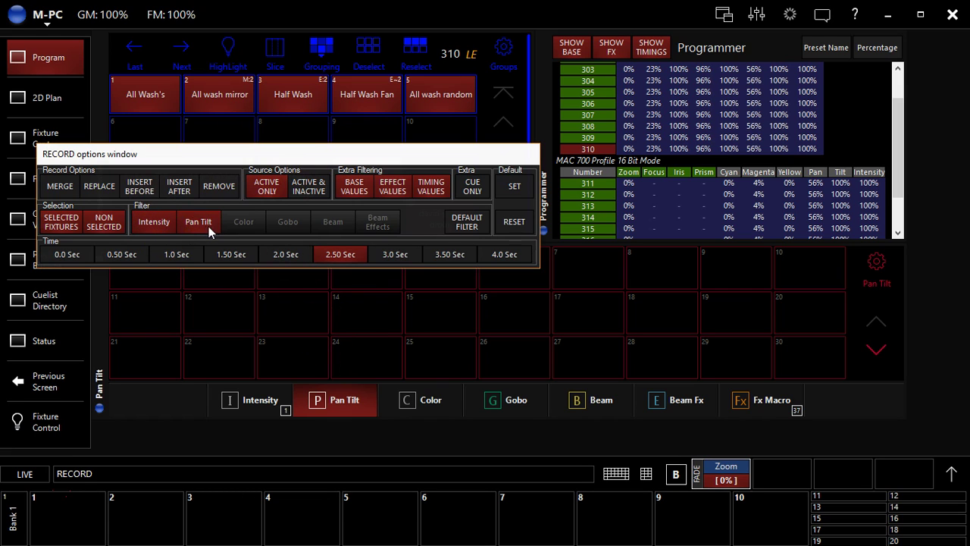
left_click(249, 225)
left_click(288, 224)
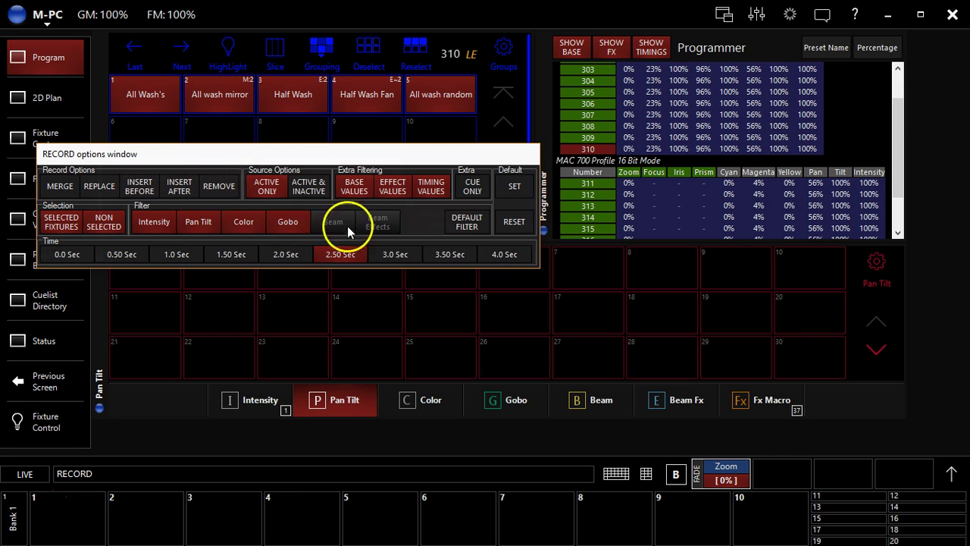
left_click(340, 224)
left_click(379, 222)
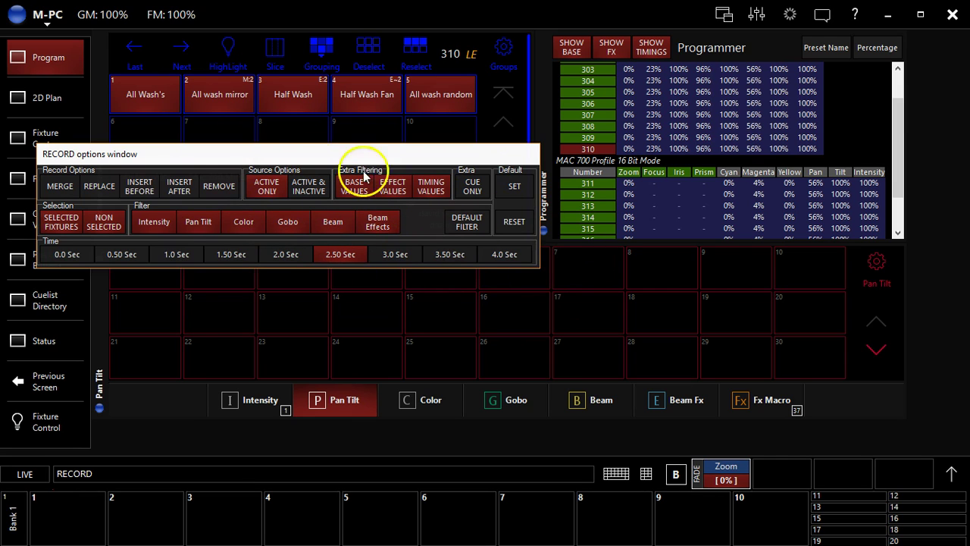
left_click(135, 286)
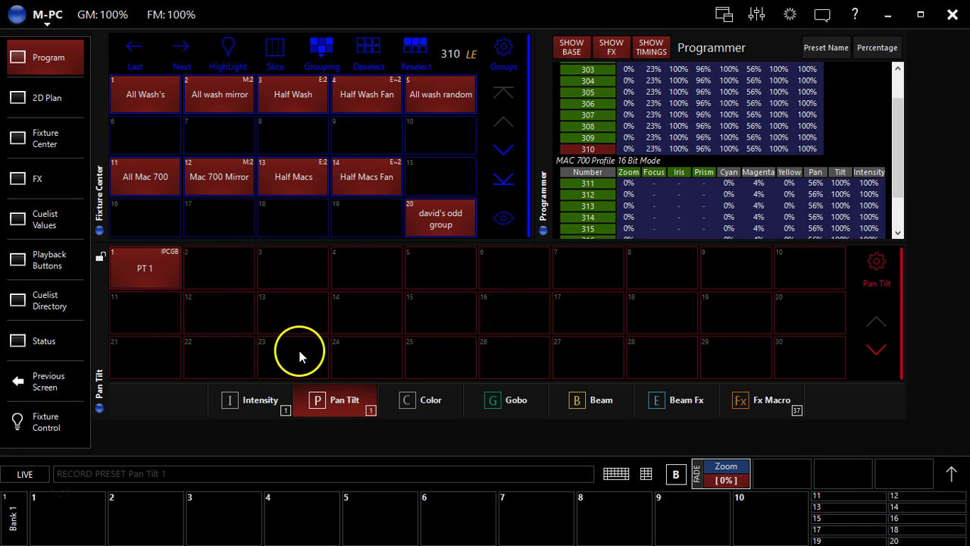
- Test Pan Tilt preset 1 from an empty programmer, review the Mac 700 values it applies, and clear the programmer
key("Escape")
left_click(155, 268)
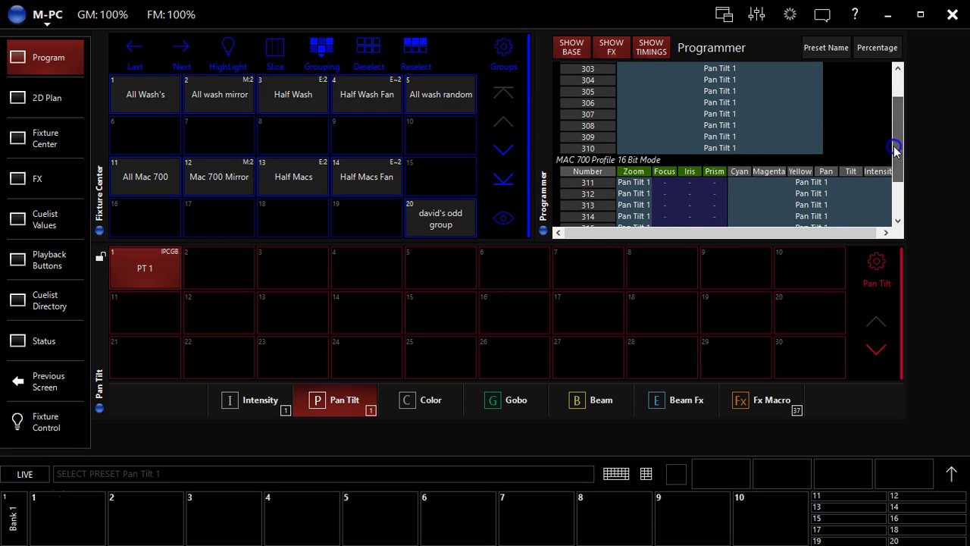
left_click_drag(899, 159, 897, 190)
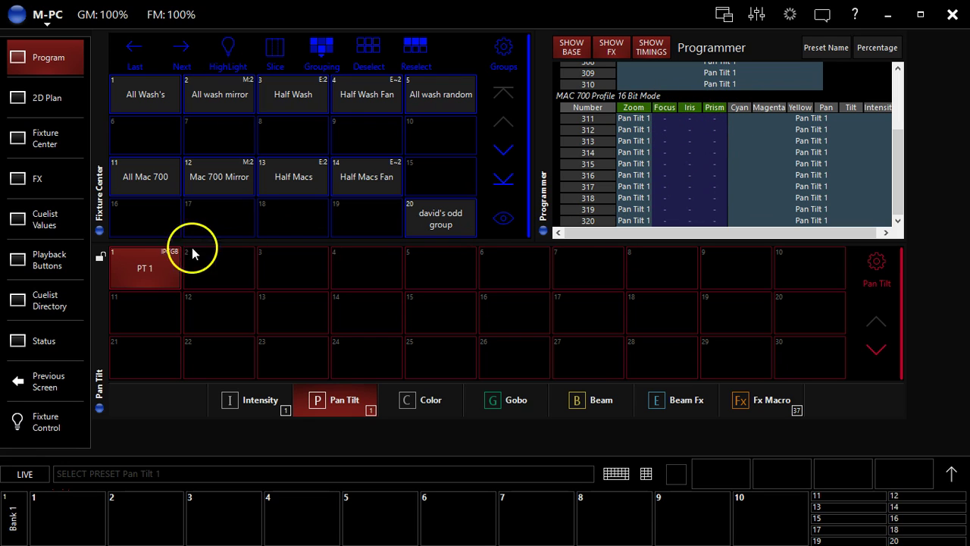
key("BackSpace")
key("BackSpace")
left_click(165, 256)
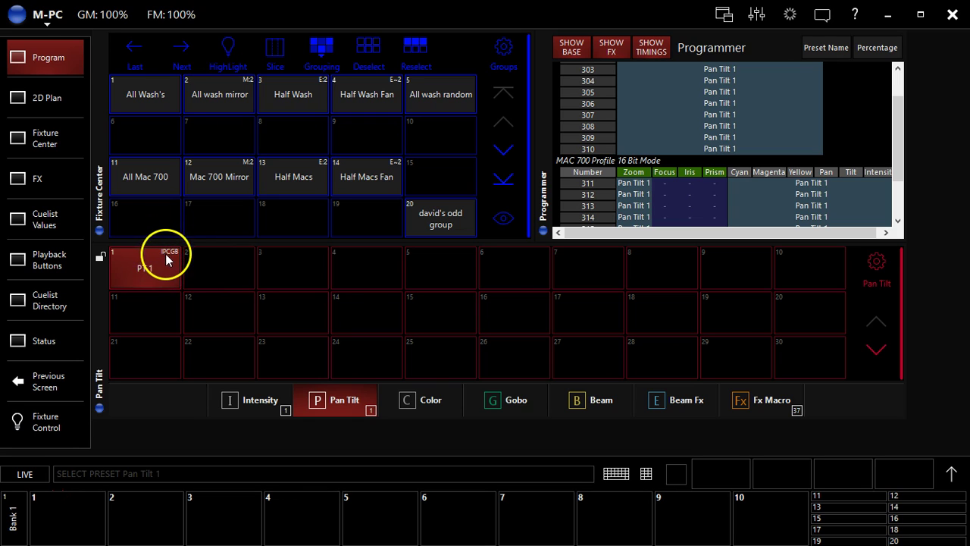
key("BackSpace")
left_click(251, 399)
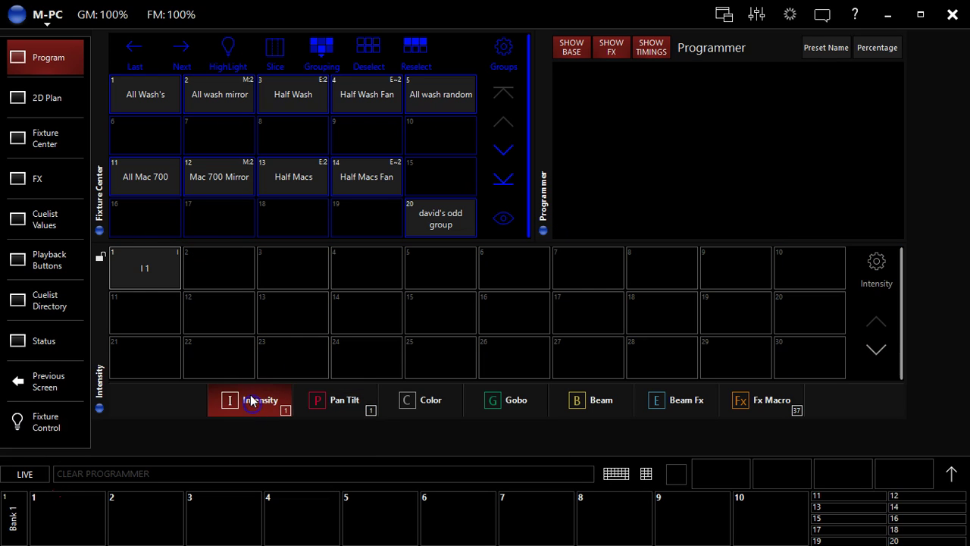
left_click(310, 397)
left_click(153, 275)
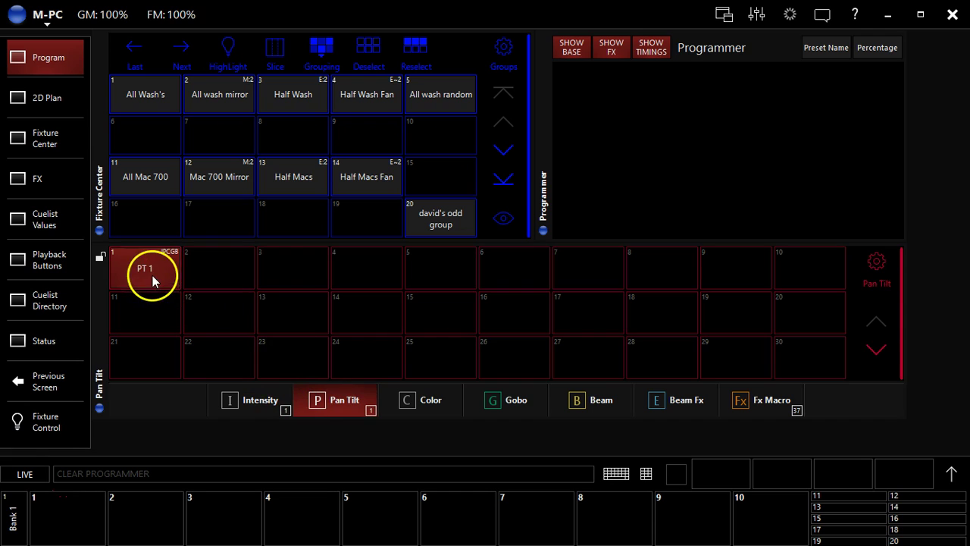
- Select the All Mac 700 group, return to the Intensity presets and bring up the record options to inspect the filters
left_click(148, 176)
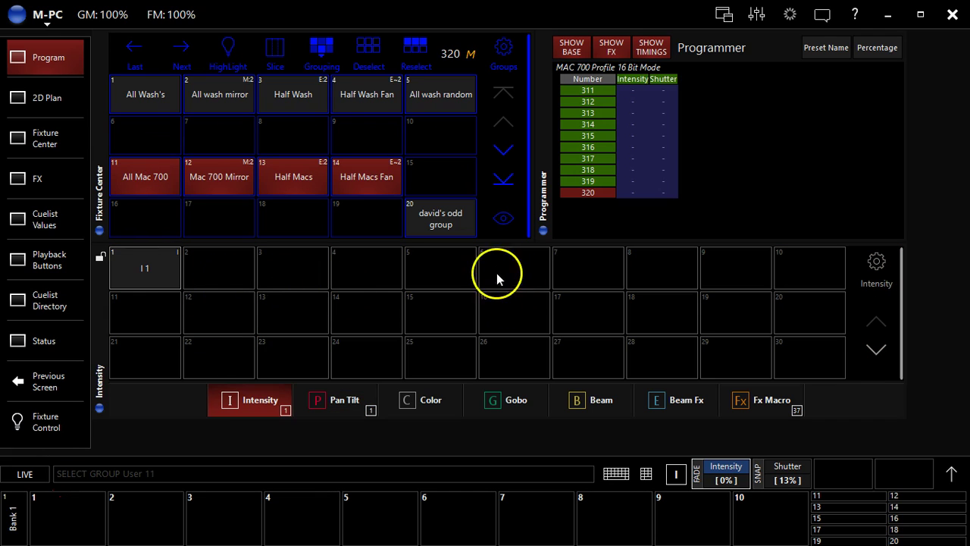
left_click(595, 276)
left_click(236, 392)
left_click(254, 371)
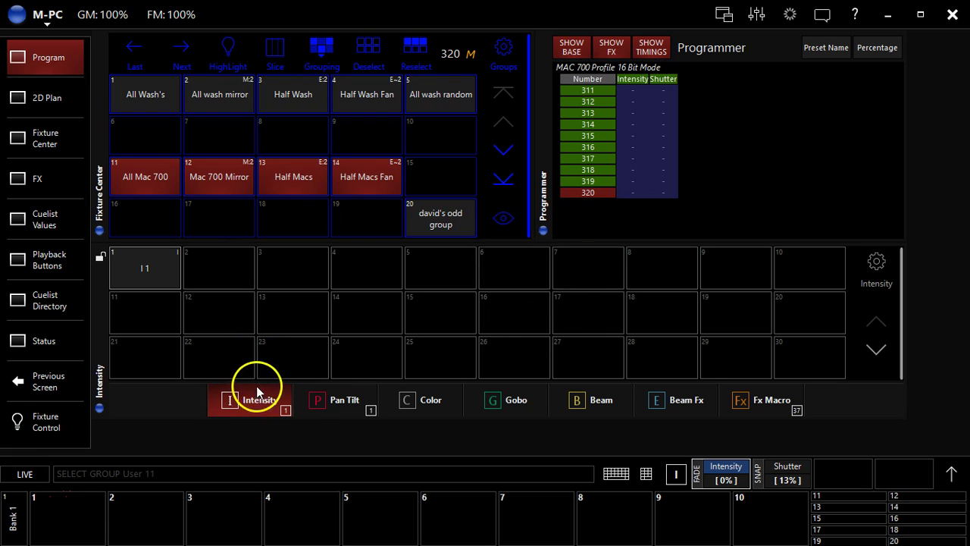
key("r")
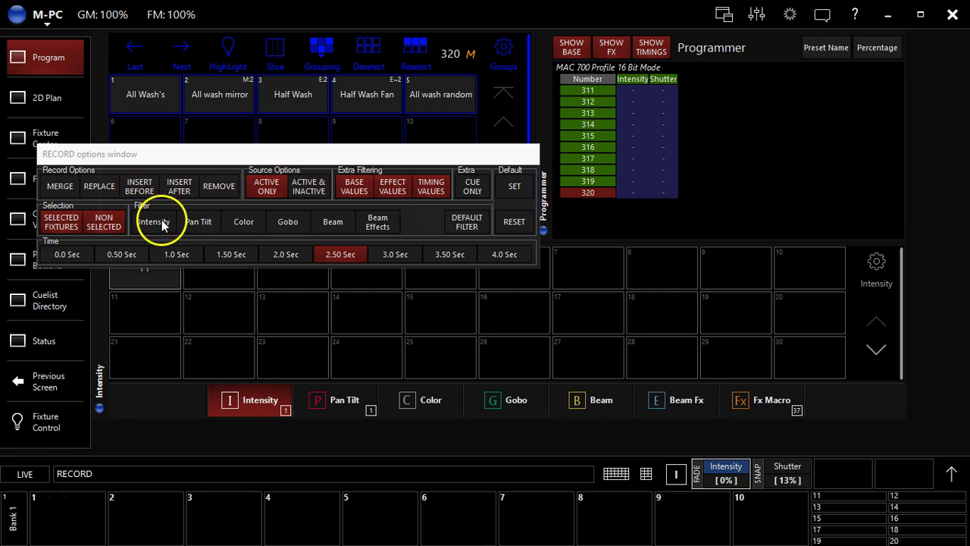
left_click(228, 253)
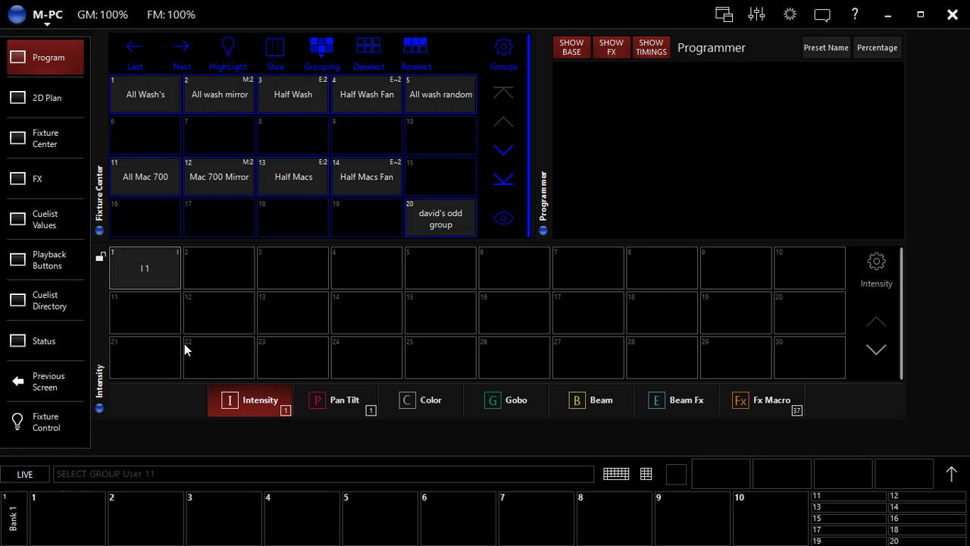
- Display the Color presets
left_click(395, 402)
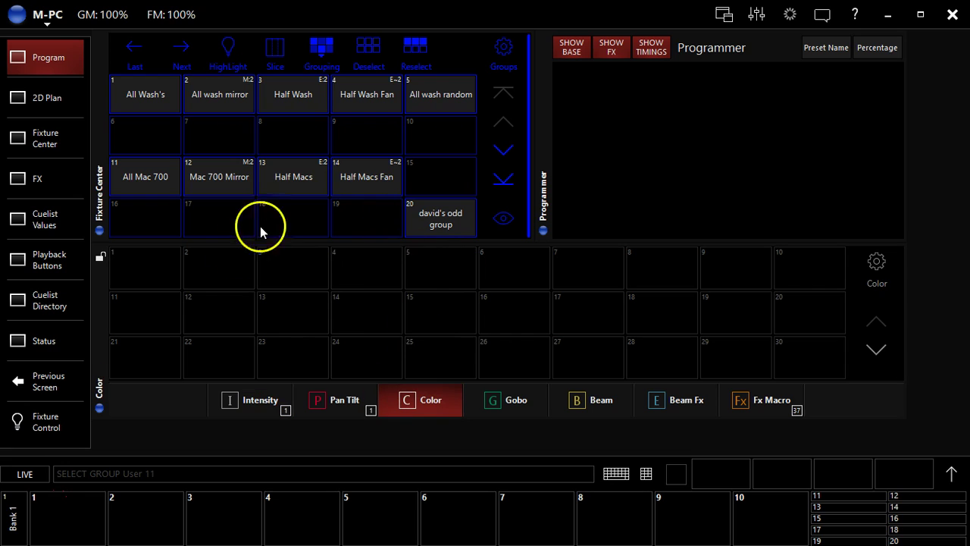